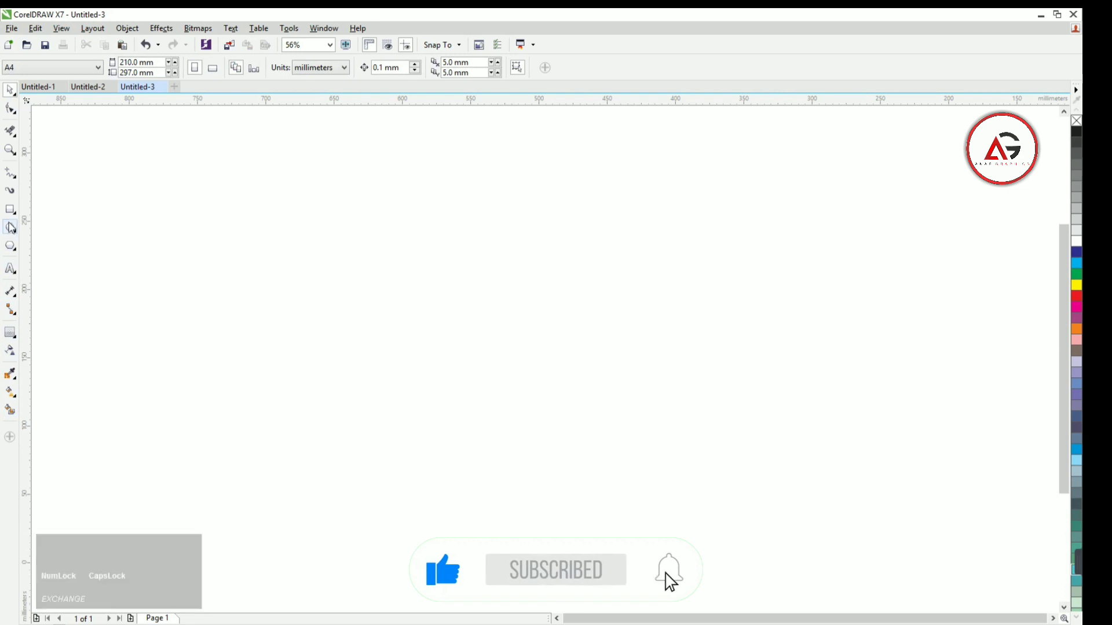
# - Draw a circle about 274 mm in diameter and activate the Contour tool on it
pyautogui.click(10, 227)
pyautogui.moveTo(376, 223); pyautogui.dragTo(661, 591)
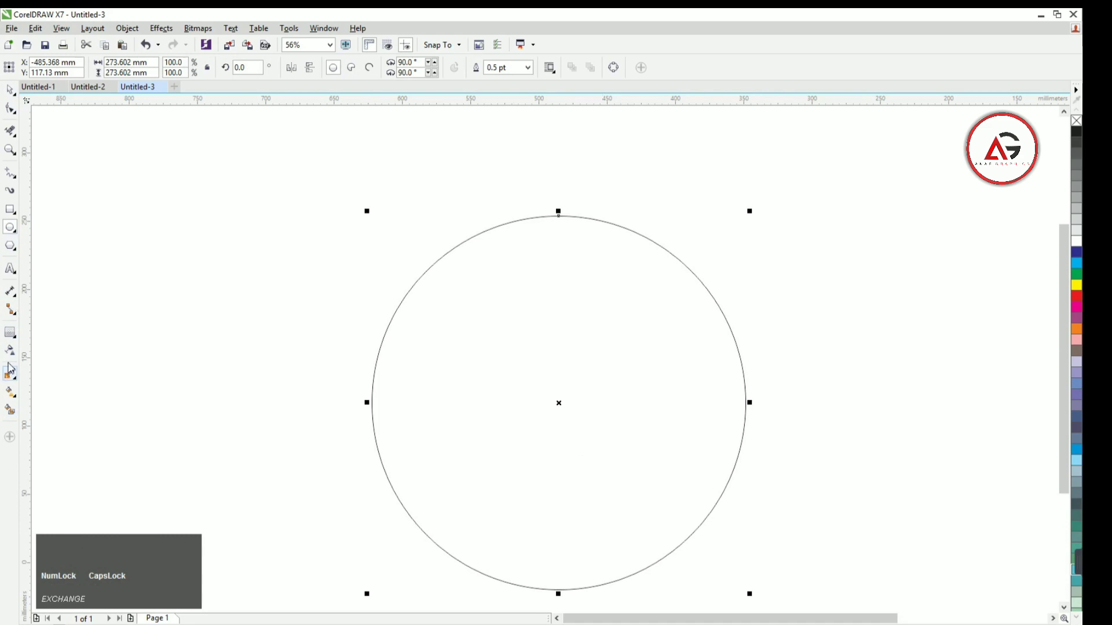
pyautogui.click(10, 335)
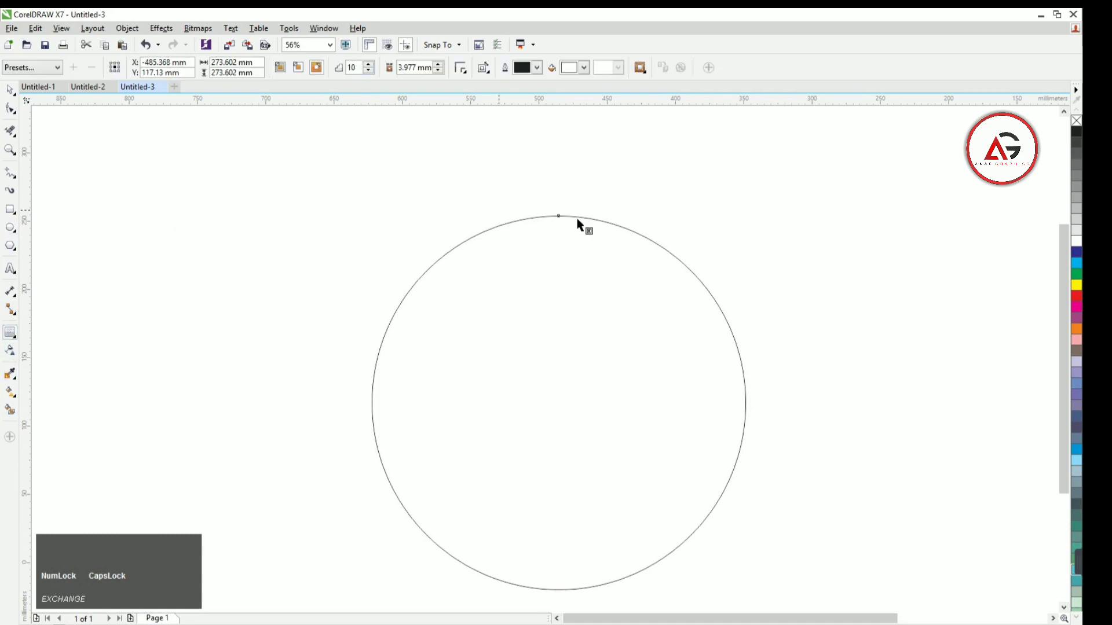
pyautogui.click(352, 68)
pyautogui.write('2')
pyautogui.press('Return')
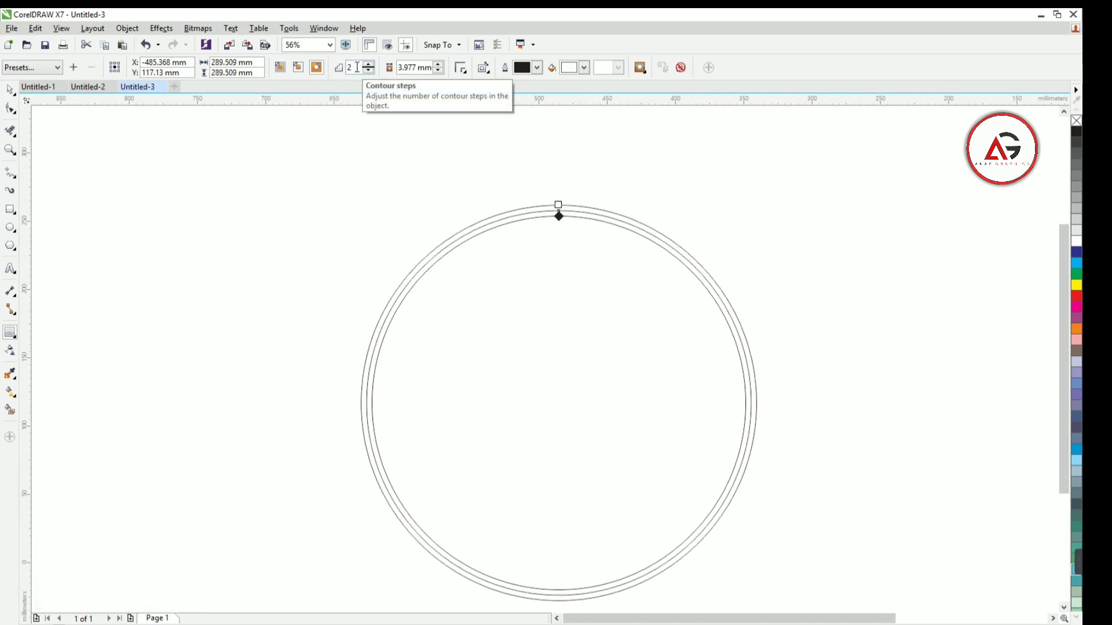
pyautogui.hotkey('ctrl', 'z')
# - Apply a 10-step contour to the circle and pull it inside, with an offset of about 11.3 mm
pyautogui.click(357, 67)
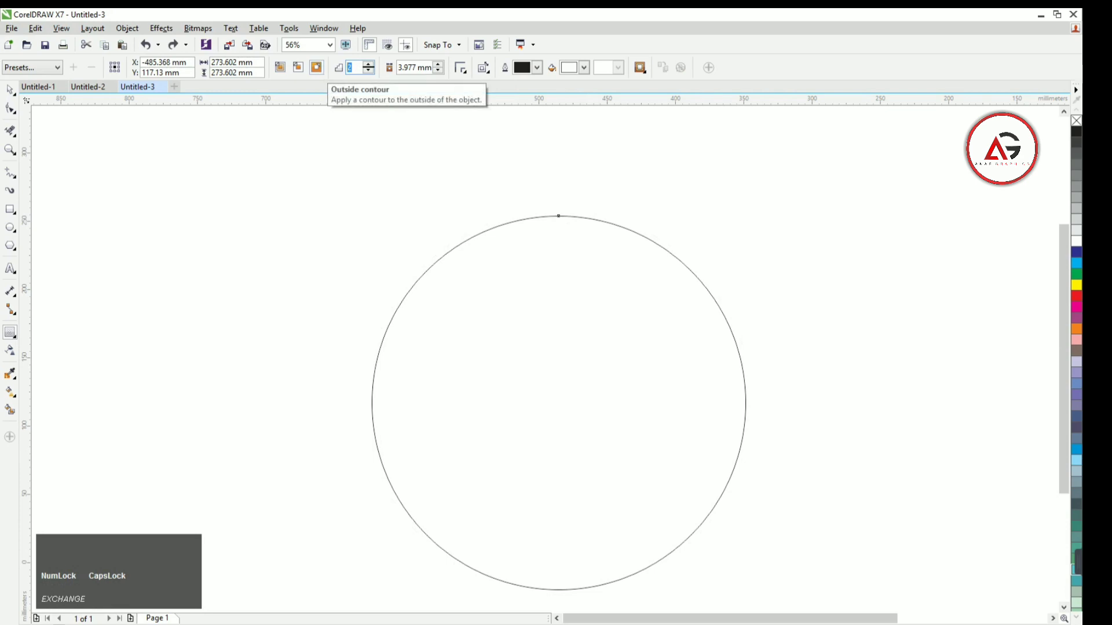
pyautogui.write('10')
pyautogui.press('Return')
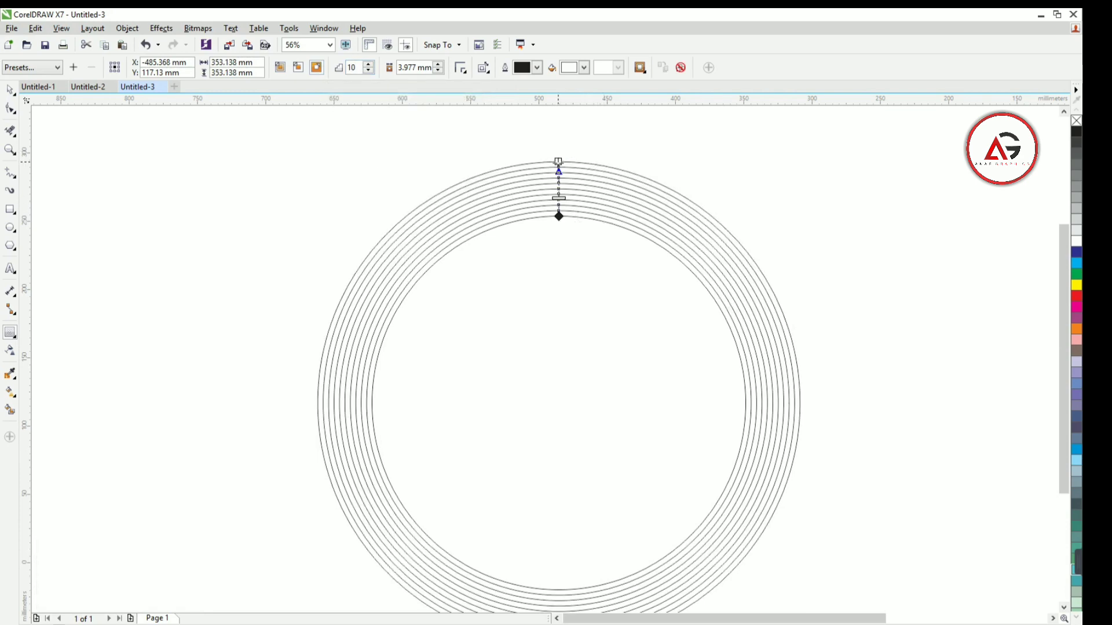
pyautogui.click(567, 215)
pyautogui.moveTo(566, 218); pyautogui.dragTo(559, 374)
# - Break the contour group apart and group all the concentric circles into one object
pyautogui.click(10, 90)
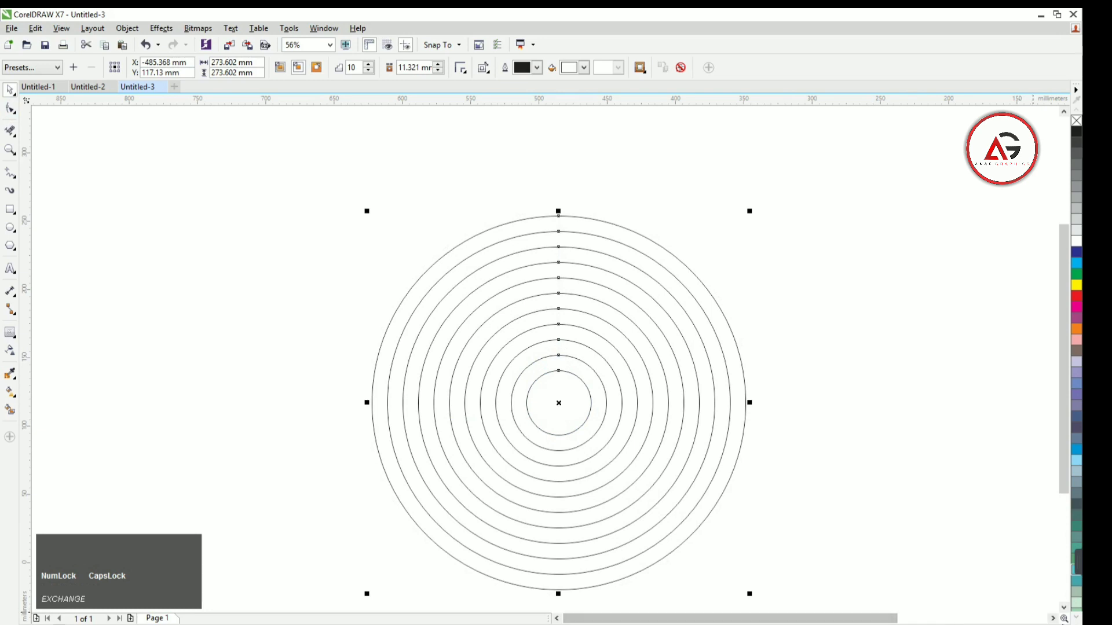
pyautogui.rightClick(576, 410)
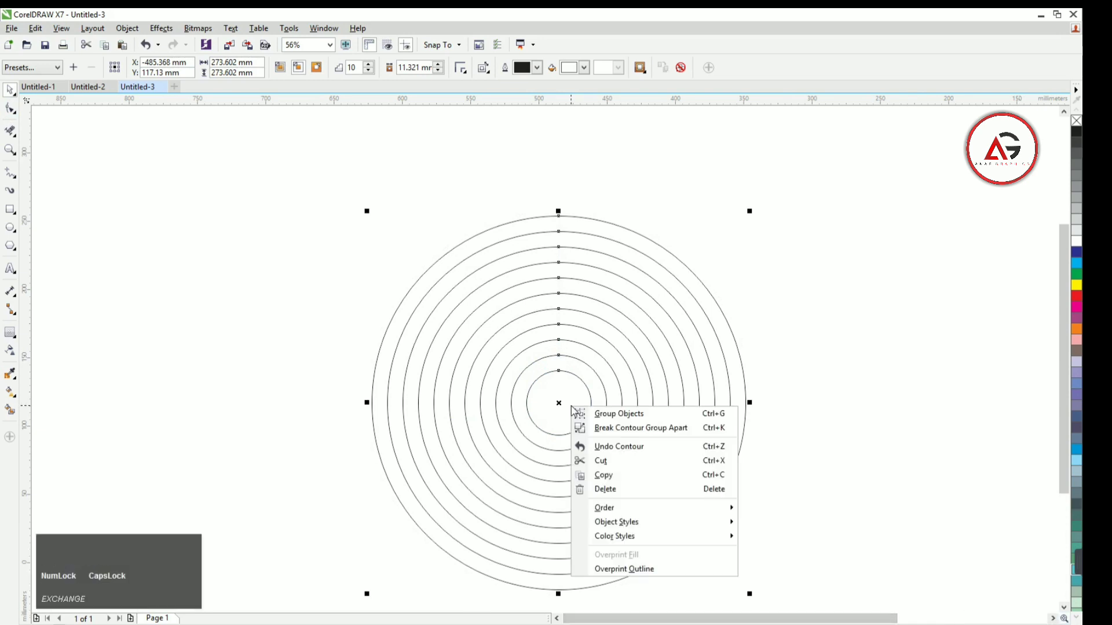
pyautogui.click(599, 431)
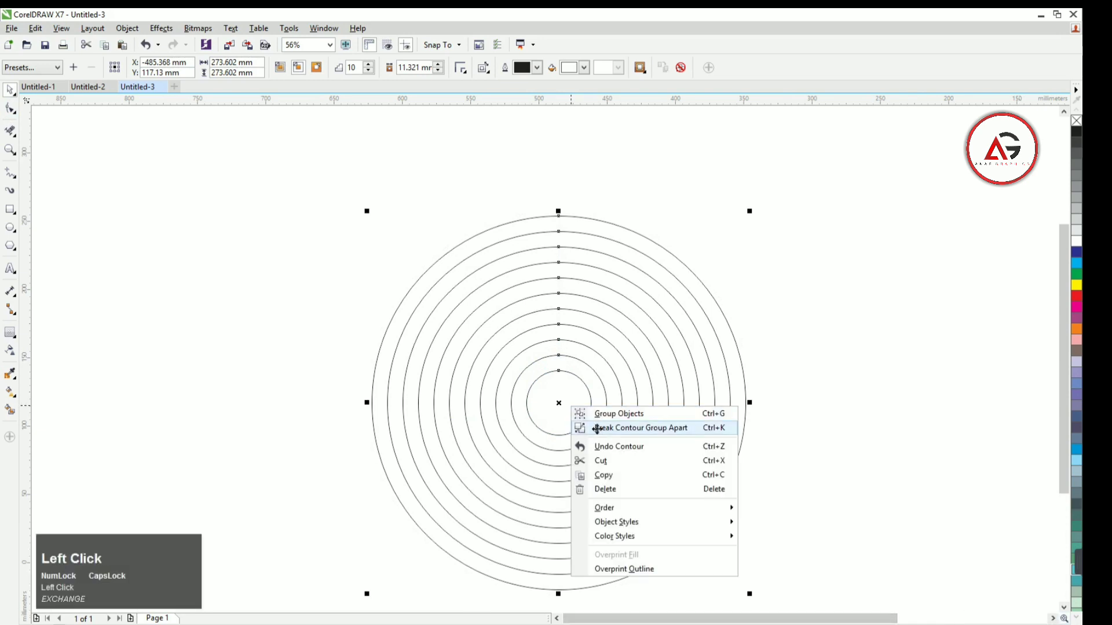
pyautogui.rightClick(569, 342)
pyautogui.click(613, 415)
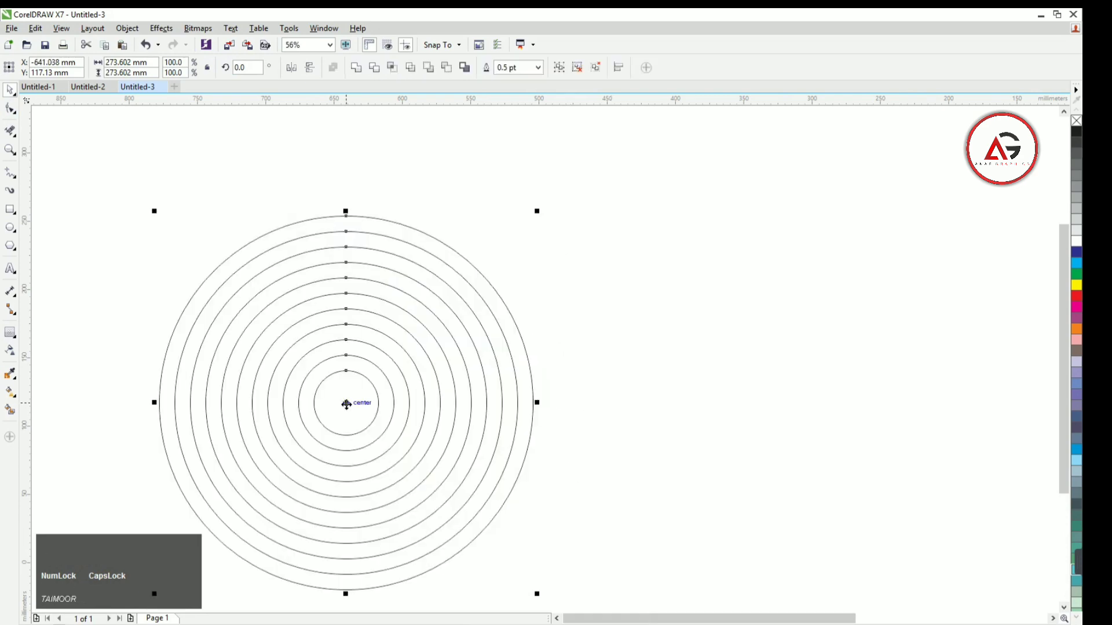
# - Place a copy of the concentric circle group about 160 mm to its right, at the same height
pyautogui.moveTo(346, 403); pyautogui.dragTo(565, 403)
pyautogui.rightClick(566, 406)
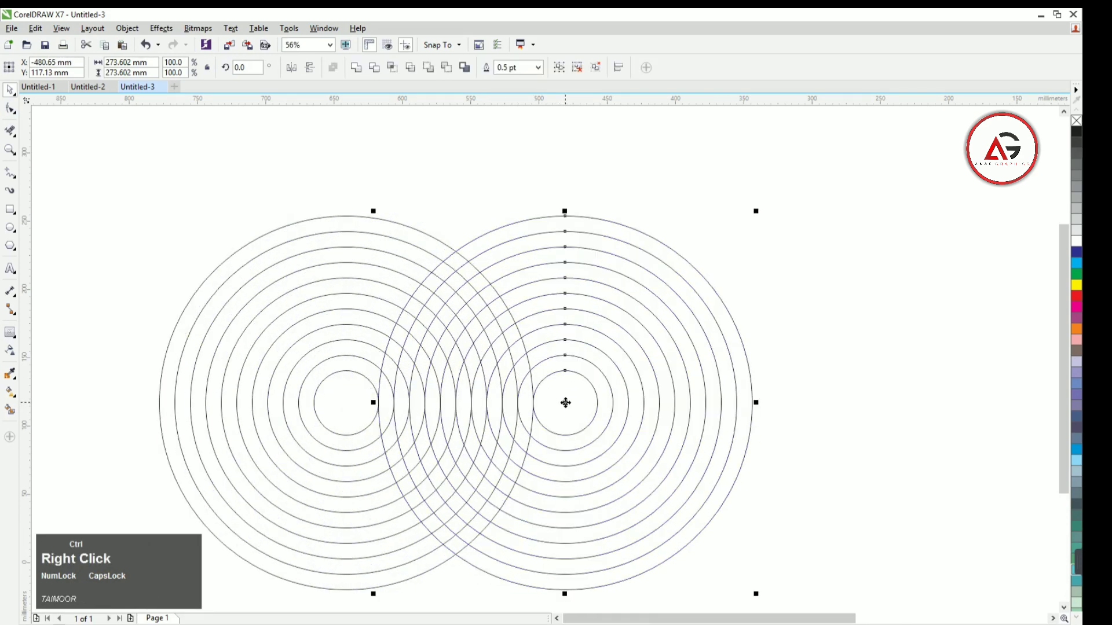
pyautogui.press('F4')
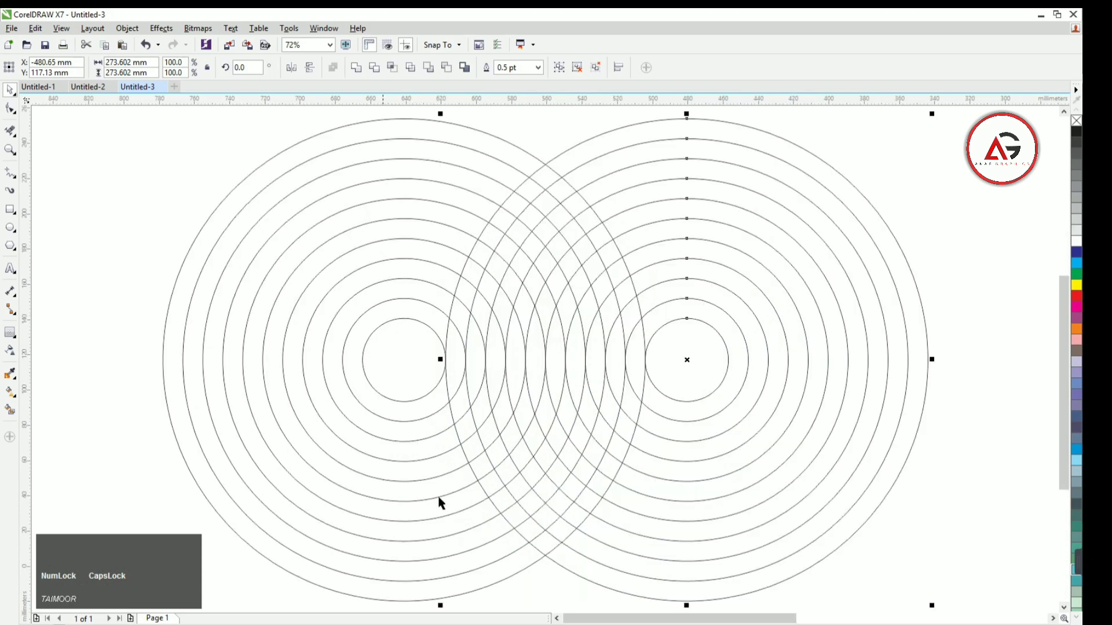
# - Place a third copy of the circle group below the first two, roughly midway between them at about X -556.8 mm, Y -23.1 mm
pyautogui.scroll(-3, 683, 372)
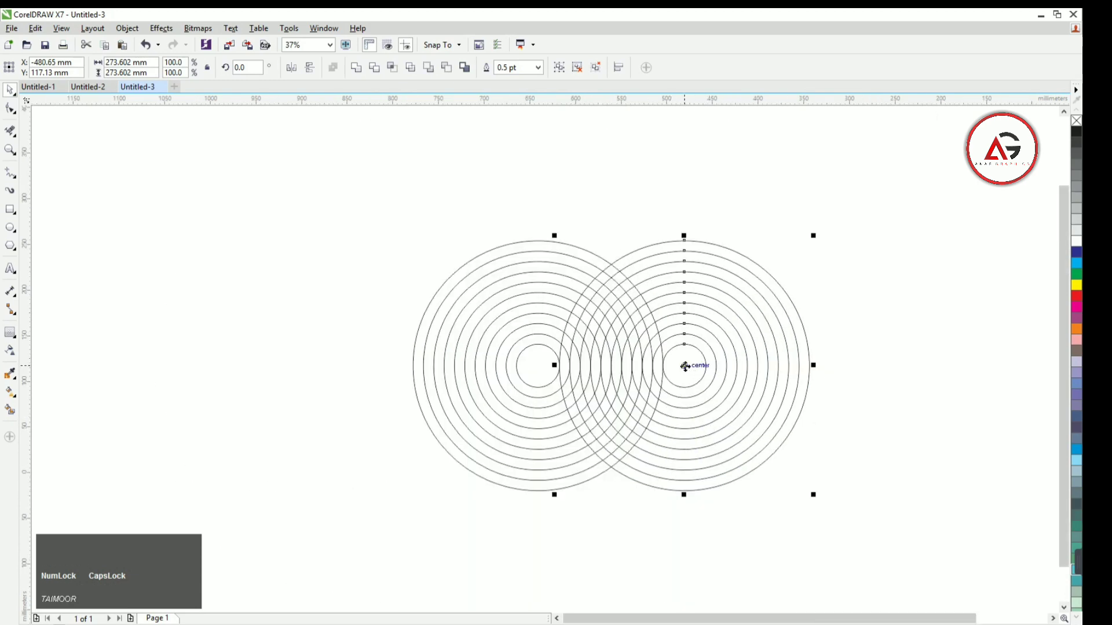
pyautogui.moveTo(684, 366); pyautogui.dragTo(613, 492)
pyautogui.rightClick(615, 495)
pyautogui.scroll(2, 588, 389)
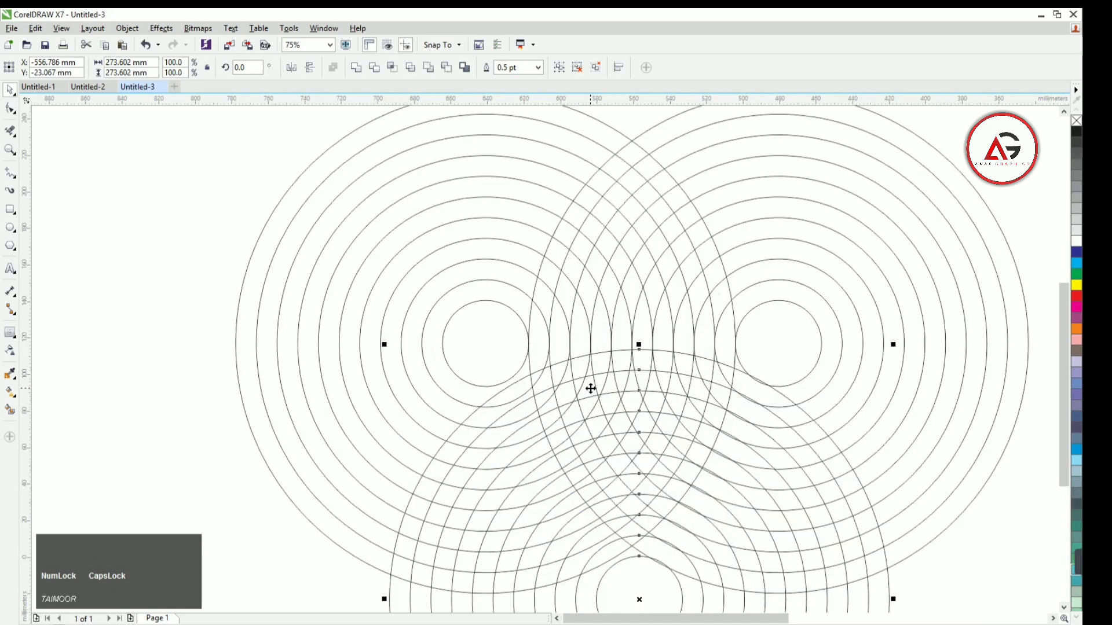
# - Nudge the lower circle group left and up to about X -560.6 mm, Y -21.9 mm, midway between the upper groups
pyautogui.press('Left')
pyautogui.press('Left')
pyautogui.press('Left')
pyautogui.press('Left')
pyautogui.press('Left')
pyautogui.press('Left')
pyautogui.press('Left')
pyautogui.press('Left')
pyautogui.press('Left')
pyautogui.press('Left')
pyautogui.press('Left')
pyautogui.press('Left')
pyautogui.press('Left')
pyautogui.press('Left')
pyautogui.press('Left')
pyautogui.press('Left')
pyautogui.press('Left')
pyautogui.press('Left')
pyautogui.press('Left')
pyautogui.press('Left')
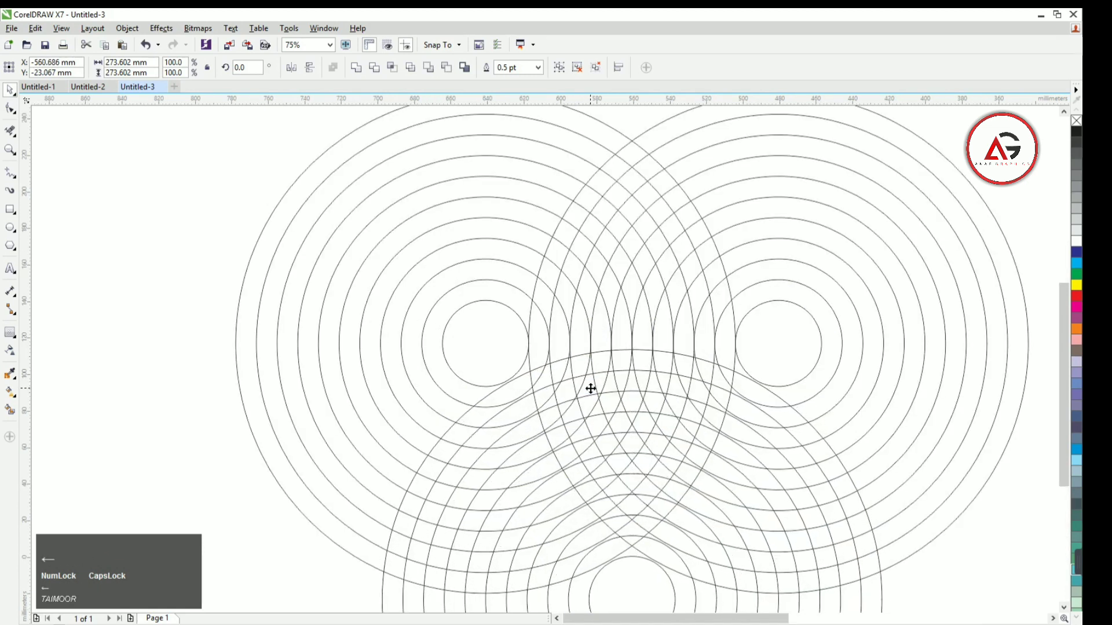
pyautogui.press('Left')
pyautogui.press('Left')
pyautogui.press('Left')
pyautogui.press('Left')
pyautogui.press('Left')
pyautogui.press('Left')
pyautogui.press('Left')
pyautogui.press('Left')
pyautogui.press('Left')
pyautogui.press('Left')
pyautogui.press('Up')
pyautogui.press('Up')
pyautogui.press('Up')
pyautogui.press('Up')
pyautogui.press('Up')
pyautogui.press('Up')
pyautogui.press('Up')
pyautogui.press('Up')
pyautogui.press('Up')
pyautogui.press('Up')
pyautogui.press('Up')
pyautogui.press('Up')
pyautogui.press('Right')
pyautogui.press('Right')
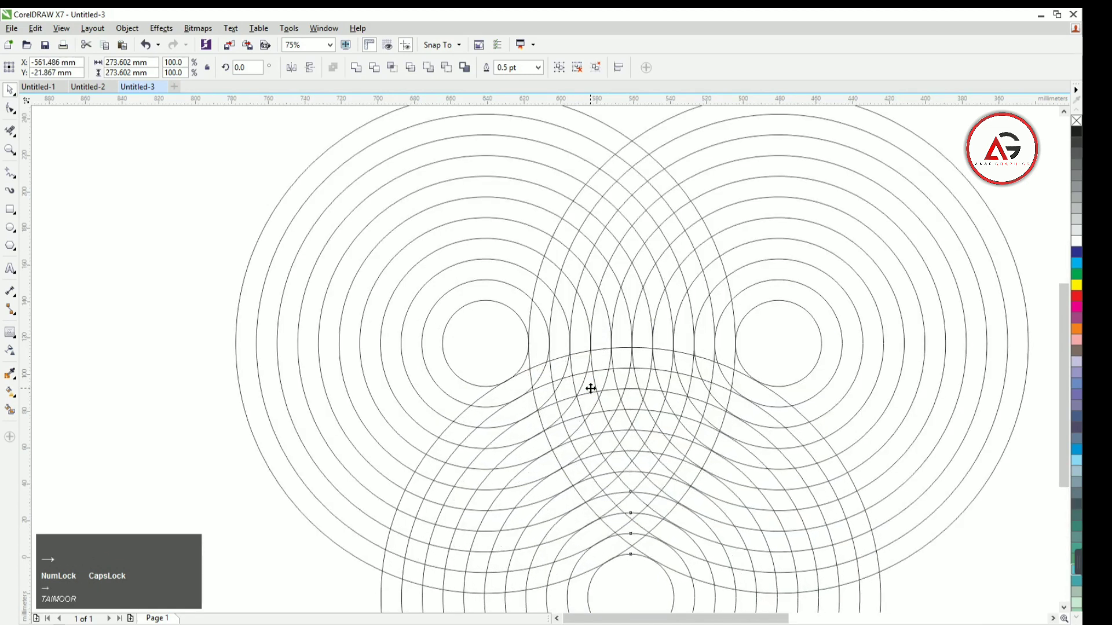
pyautogui.press('Right')
pyautogui.press('Right')
pyautogui.press('Right')
pyautogui.press('Right')
pyautogui.press('Right')
pyautogui.press('Right')
pyautogui.press('Right')
pyautogui.press('Right')
pyautogui.press('Right')
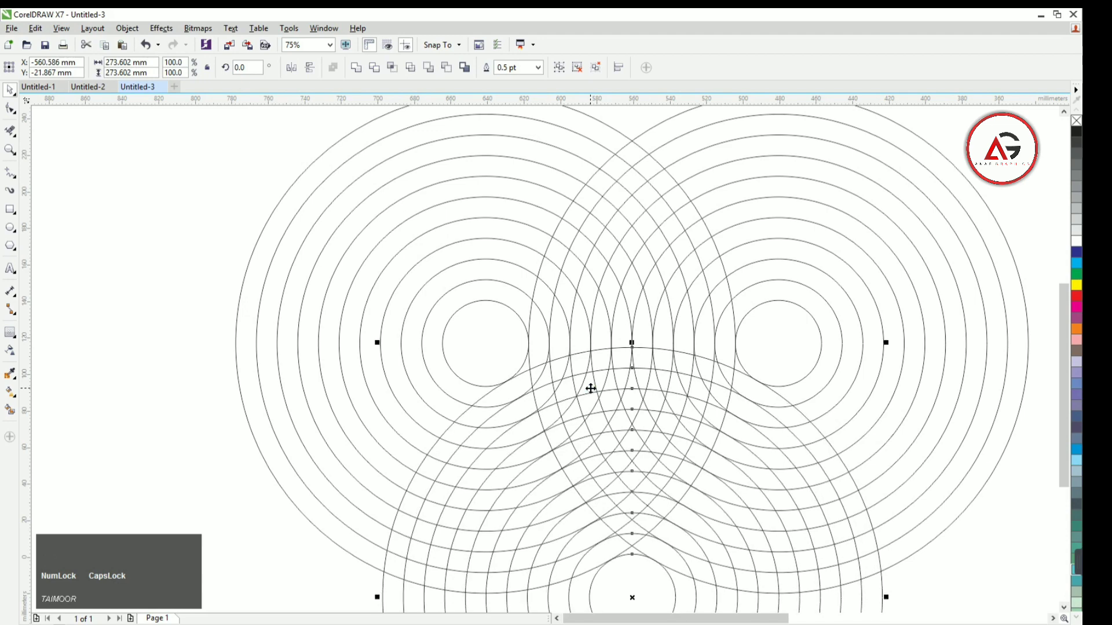
# - Fine-tune the lower group to X -560.886 mm, Y -21.767 mm, making its outer ring touch the innermost circles of both upper groups
pyautogui.scroll(5, 732, 388)
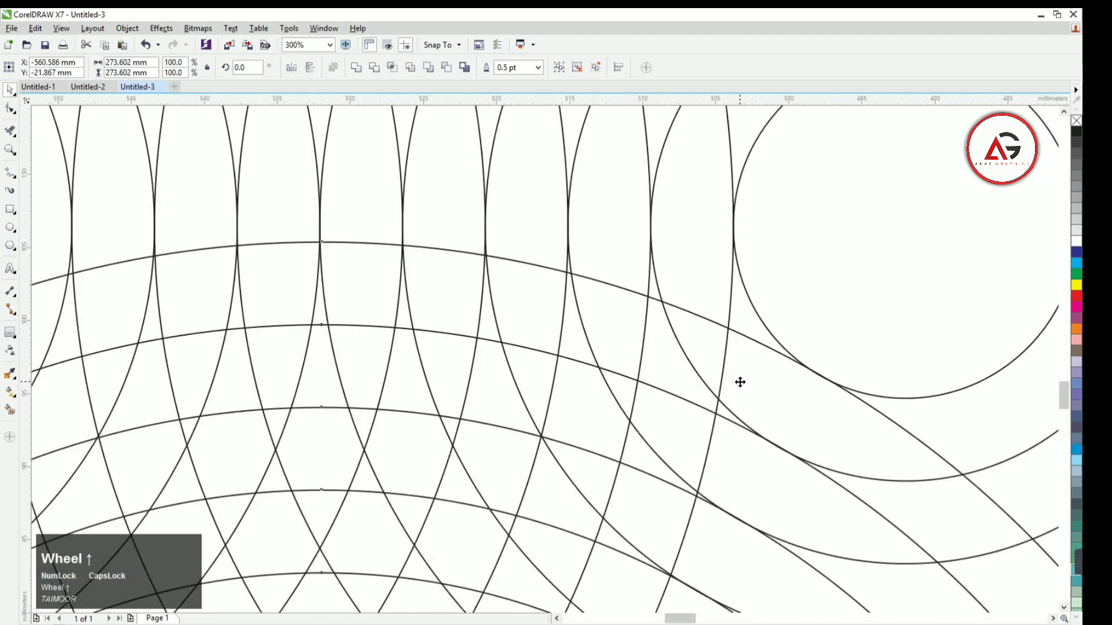
pyautogui.press('Down')
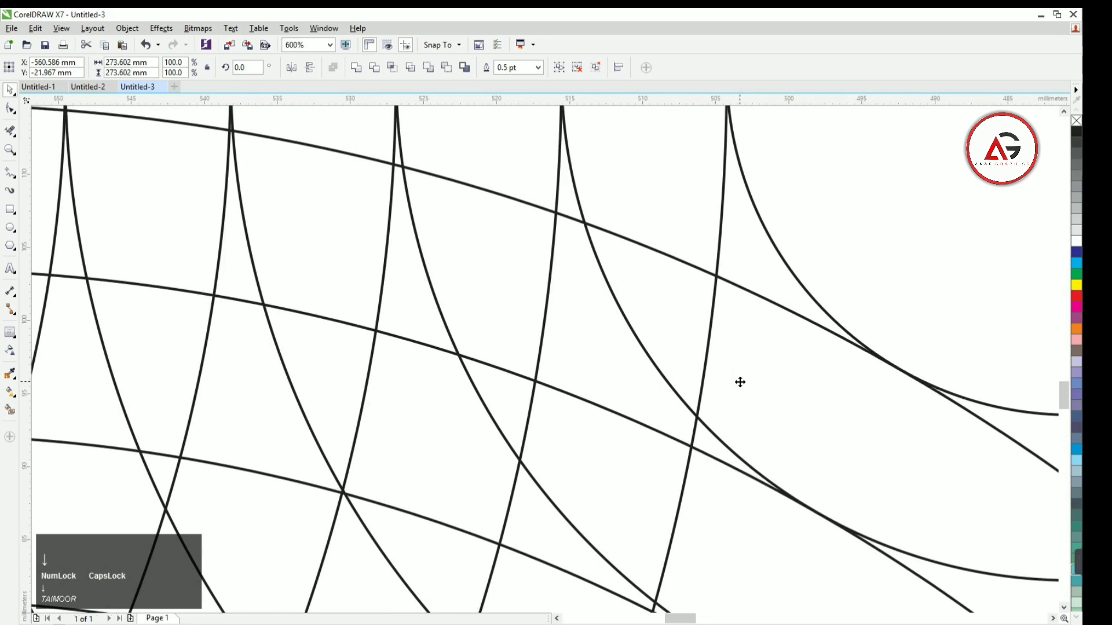
pyautogui.scroll(-3, 739, 381)
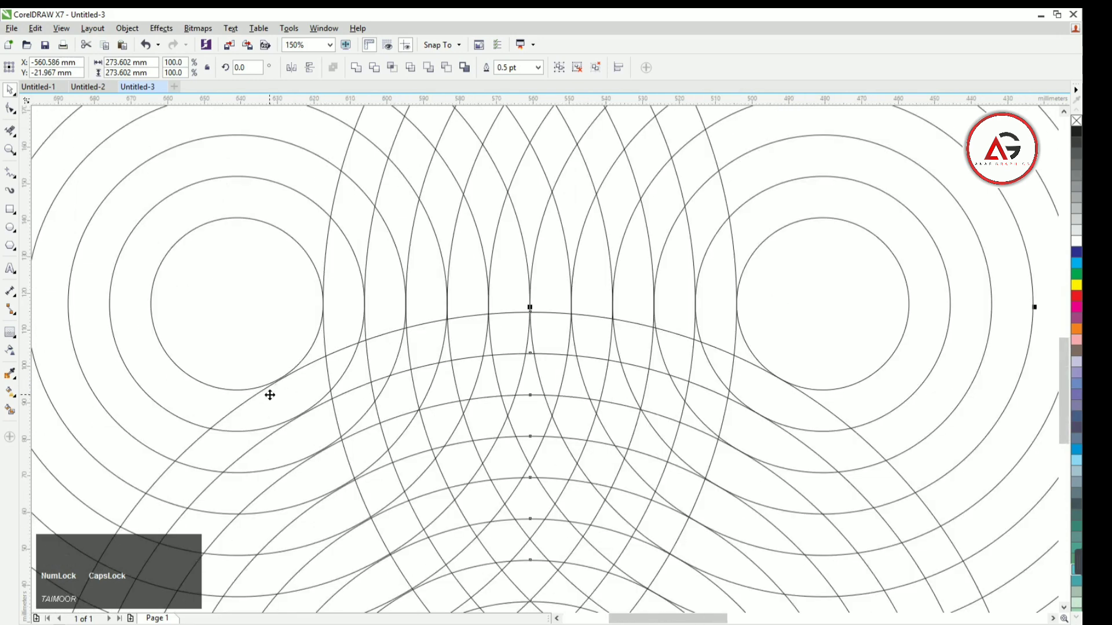
pyautogui.scroll(5, 270, 394)
pyautogui.press('Left')
pyautogui.press('Left')
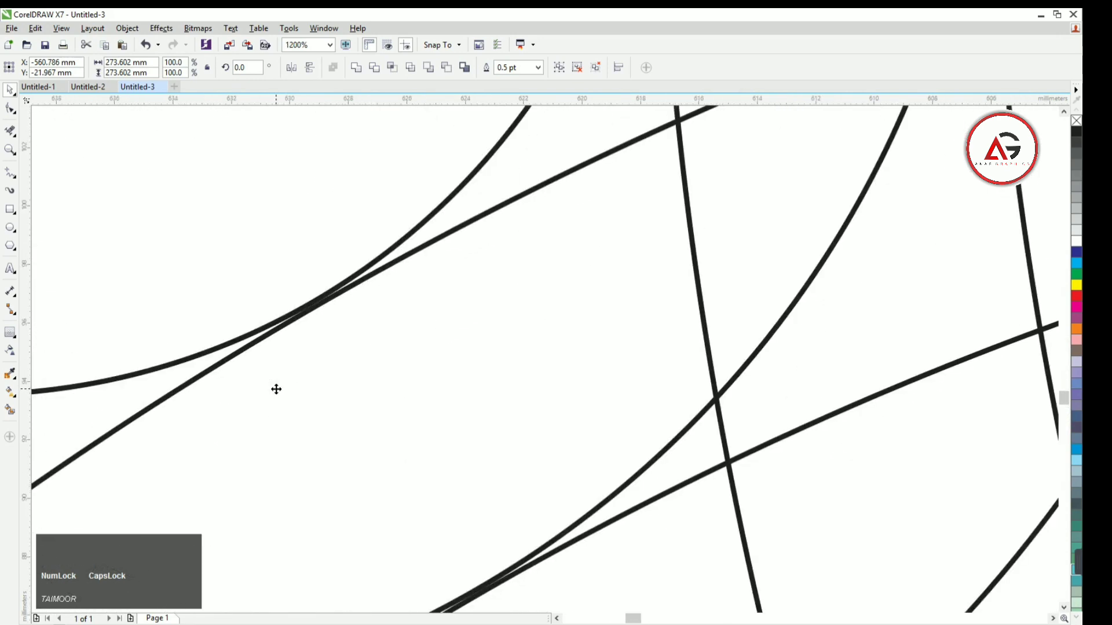
pyautogui.press('Left')
pyautogui.press('Left')
pyautogui.scroll(-4, 402, 387)
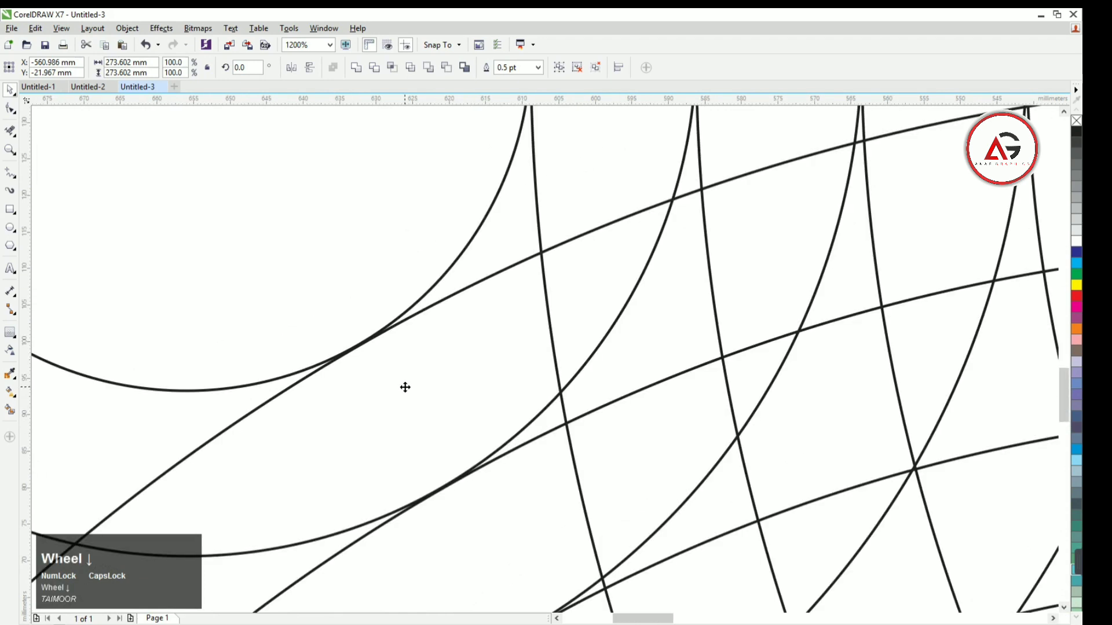
pyautogui.scroll(2, 924, 409)
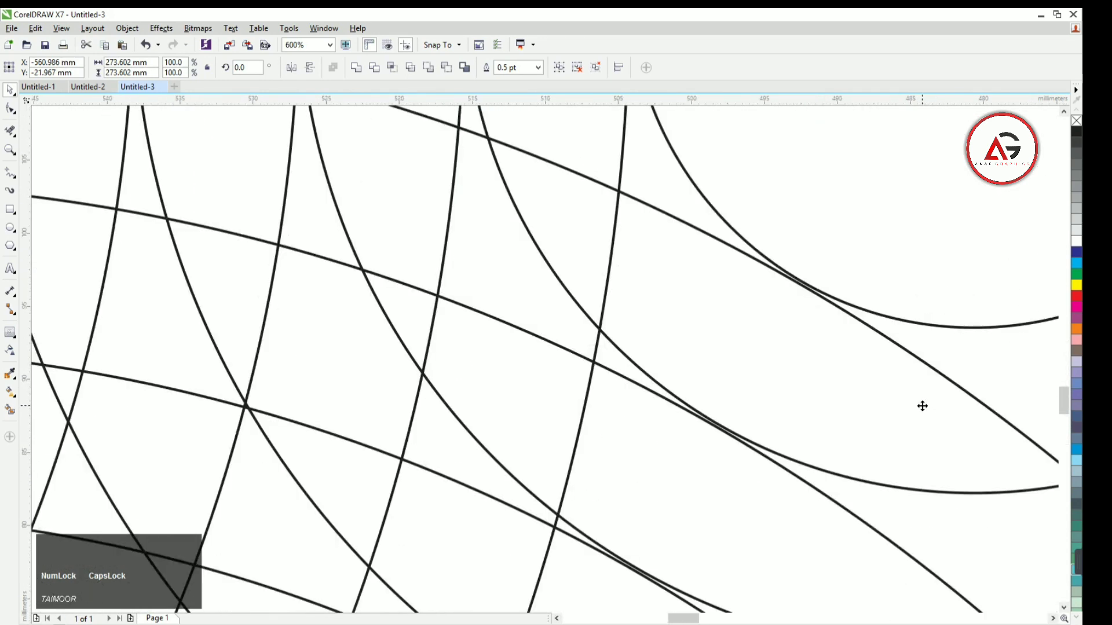
pyautogui.press('Right')
pyautogui.press('Up')
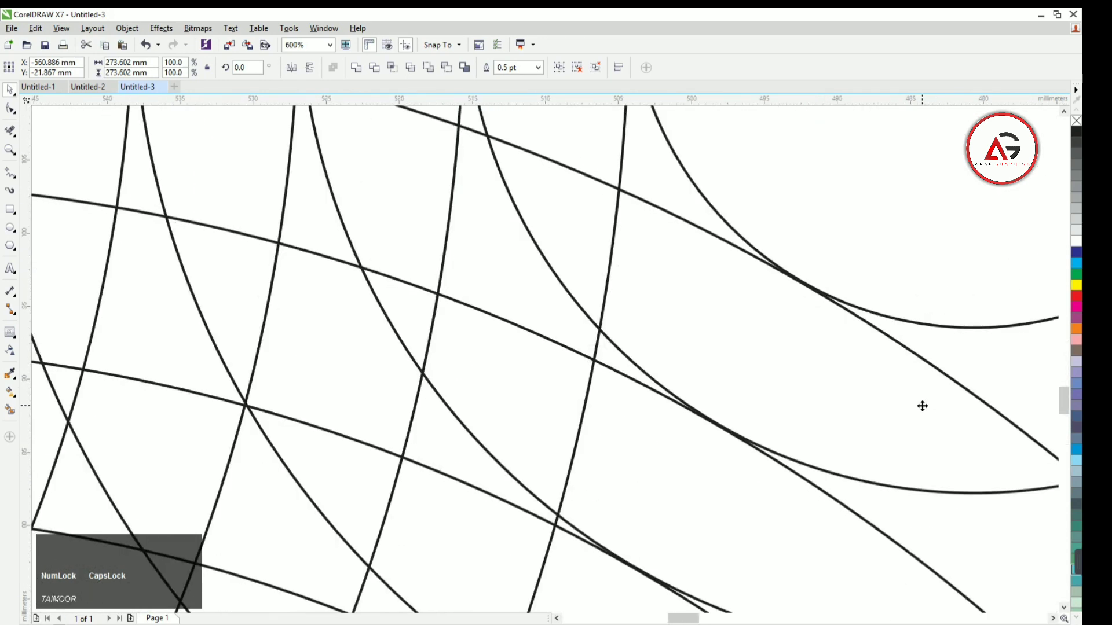
pyautogui.press('Up')
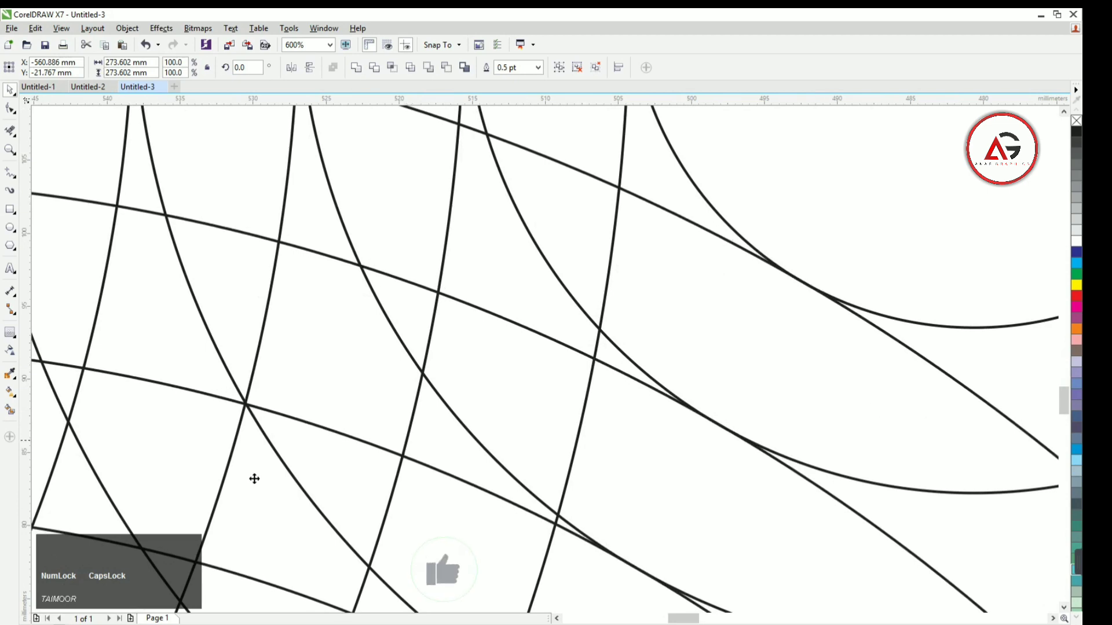
pyautogui.scroll(-2, 115, 473)
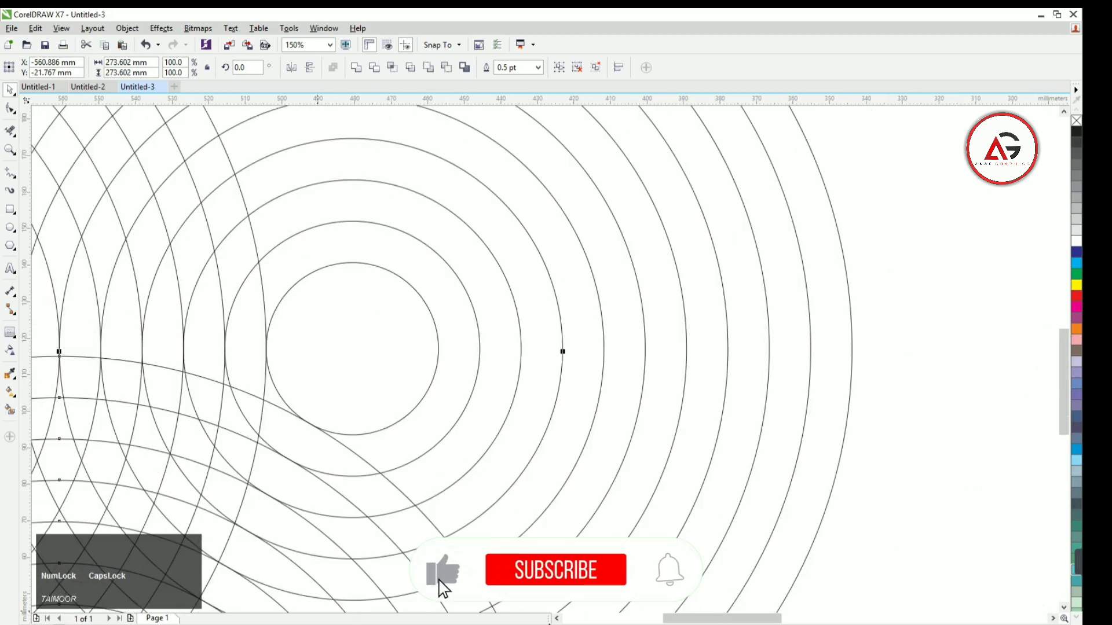
pyautogui.click(556, 618)
pyautogui.scroll(3, 303, 445)
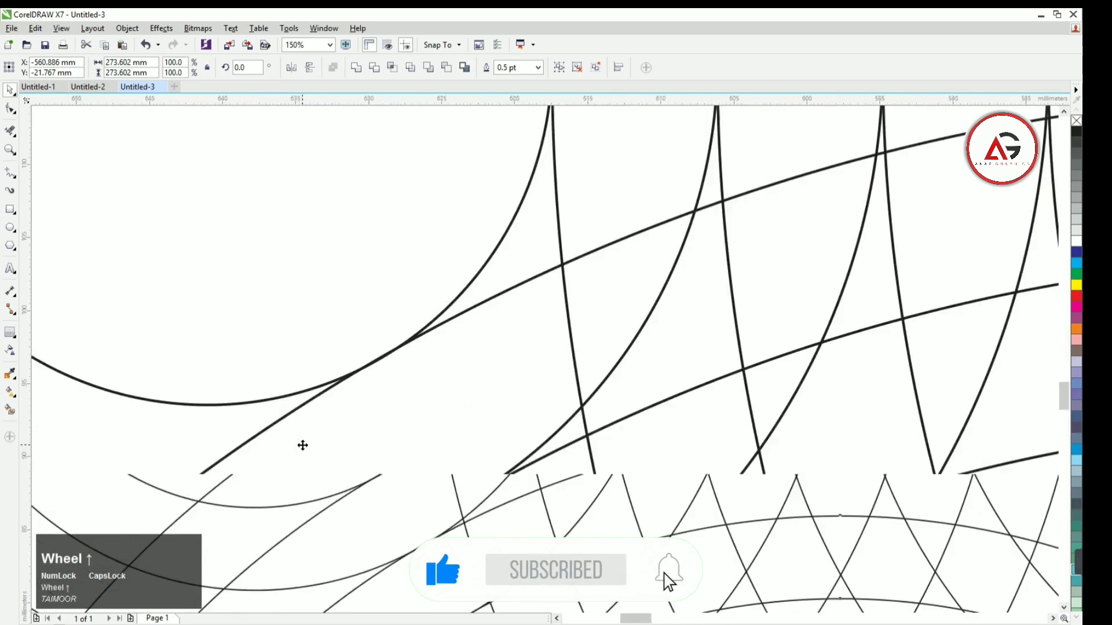
pyautogui.scroll(-3, 594, 493)
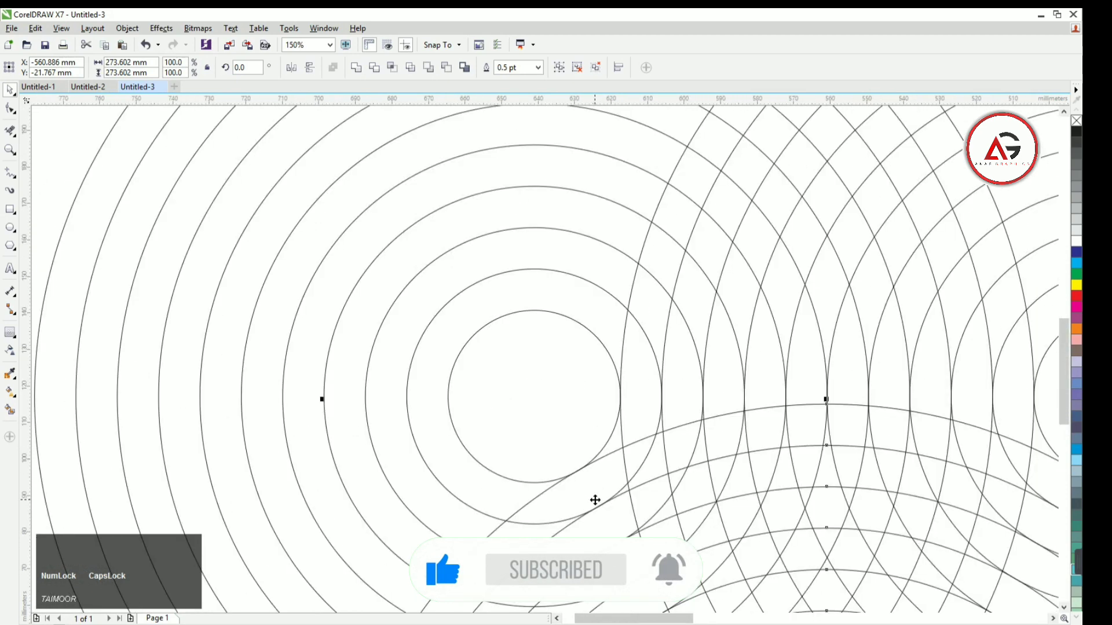
pyautogui.scroll(-2, 595, 494)
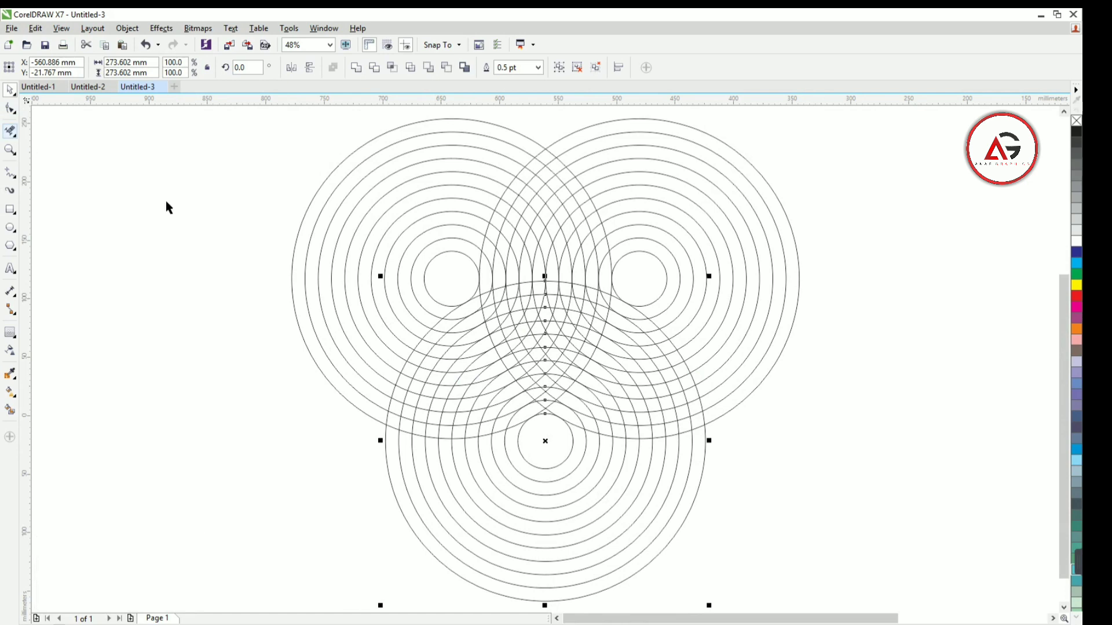
# - Ungroup the nested circles in each of the three concentric sets
pyautogui.click(367, 229)
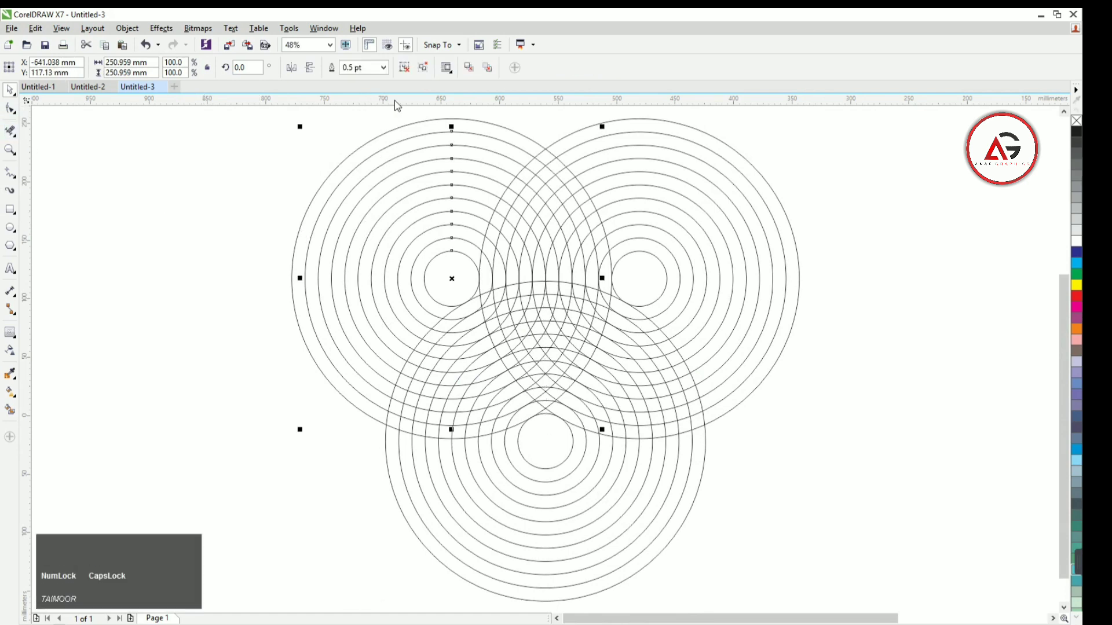
pyautogui.rightClick(392, 176)
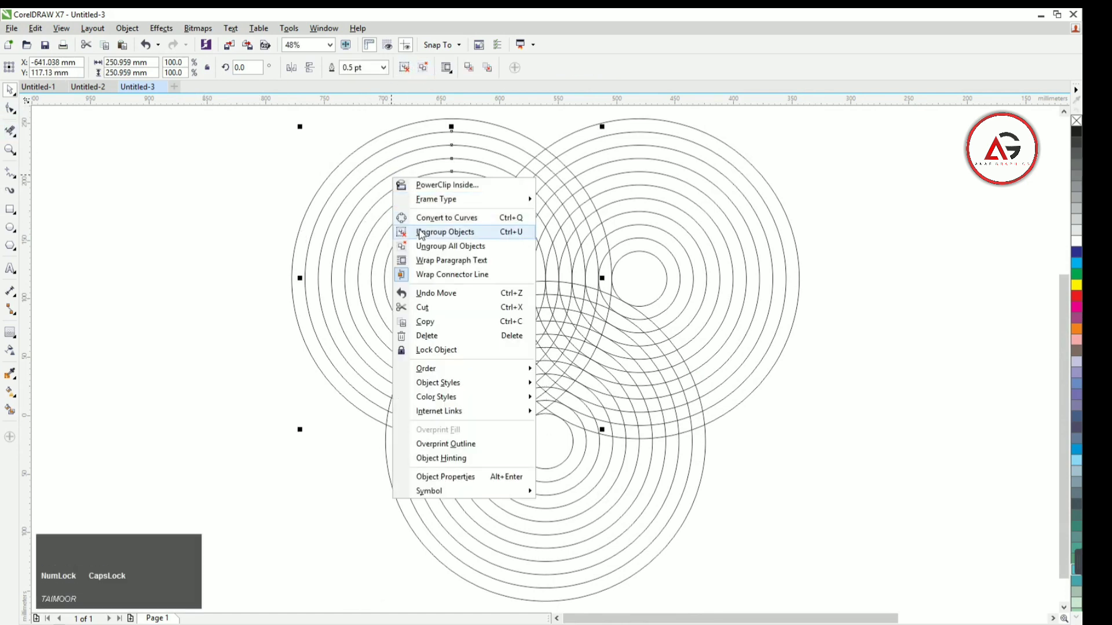
pyautogui.click(421, 232)
pyautogui.click(714, 181)
pyautogui.rightClick(714, 181)
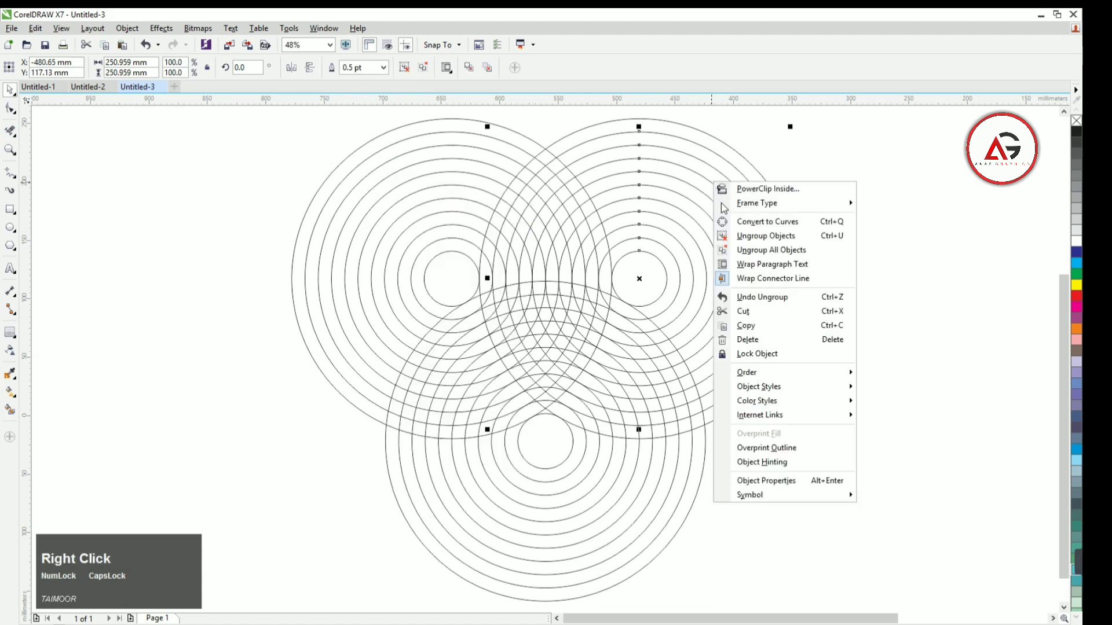
pyautogui.click(734, 236)
pyautogui.click(603, 525)
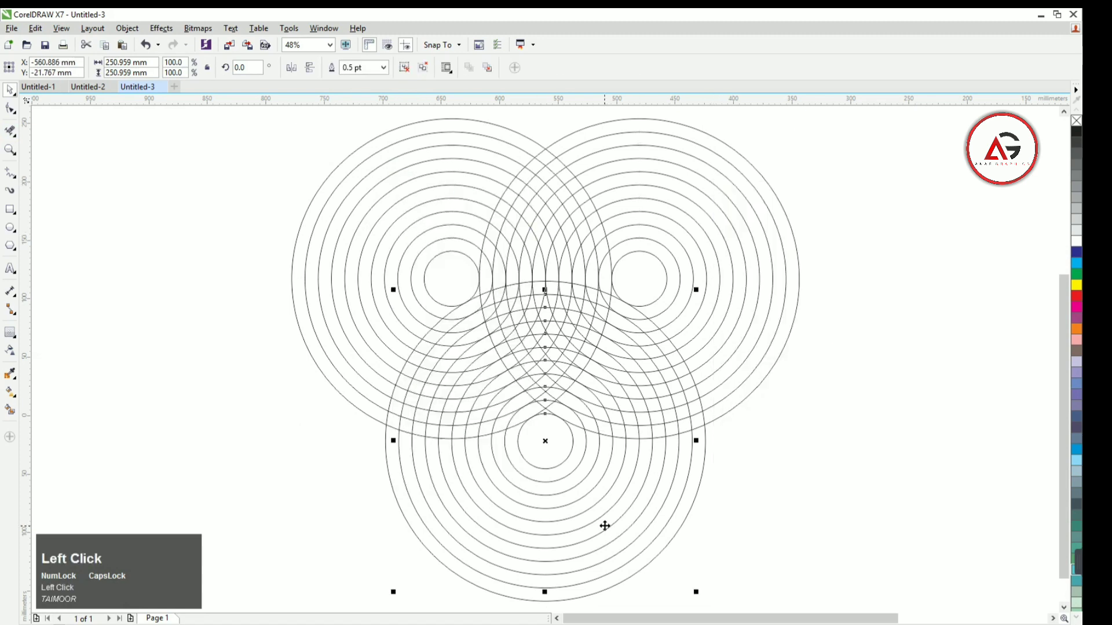
pyautogui.rightClick(604, 526)
pyautogui.click(656, 266)
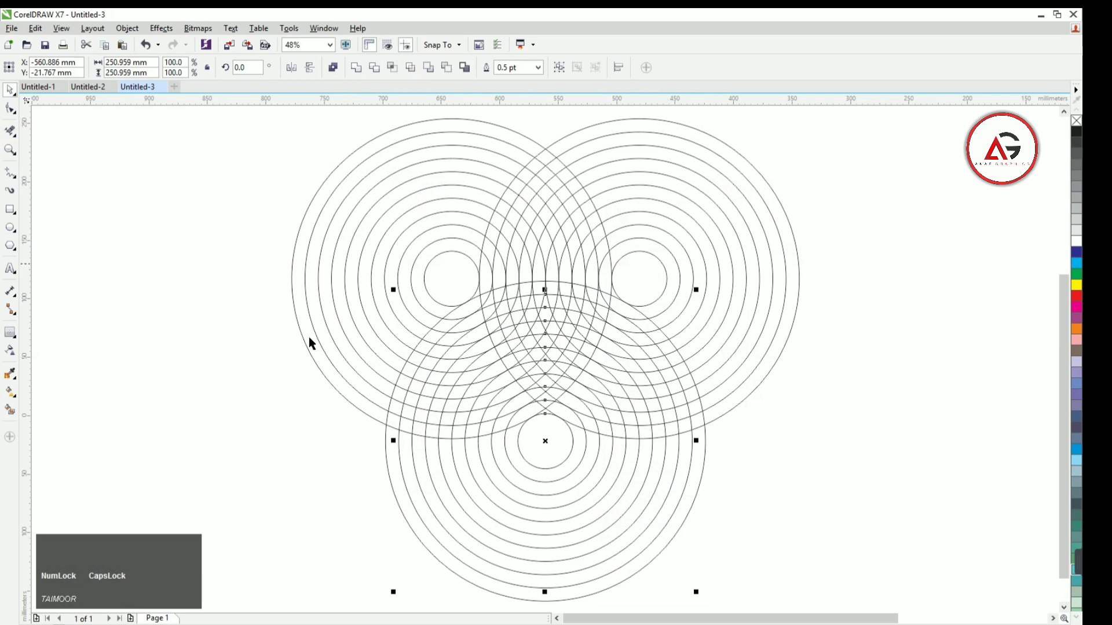
# - Using Virtual Segment Delete, remove the segments crossing the outermost left curved band of the central overlap to open the A's outer stroke
pyautogui.click(351, 305)
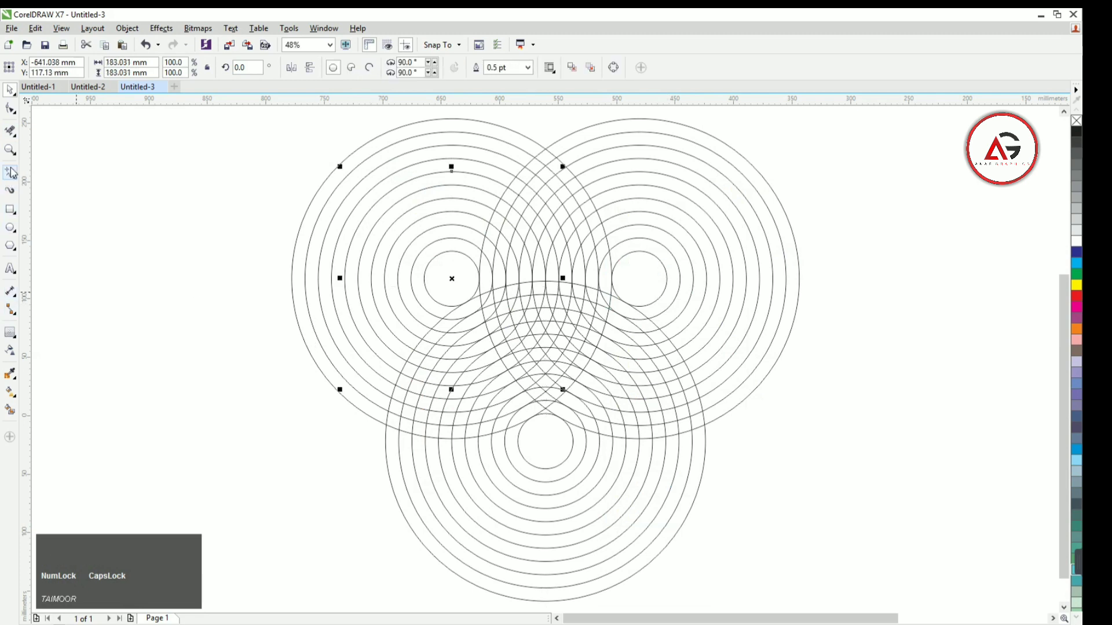
pyautogui.click(11, 132)
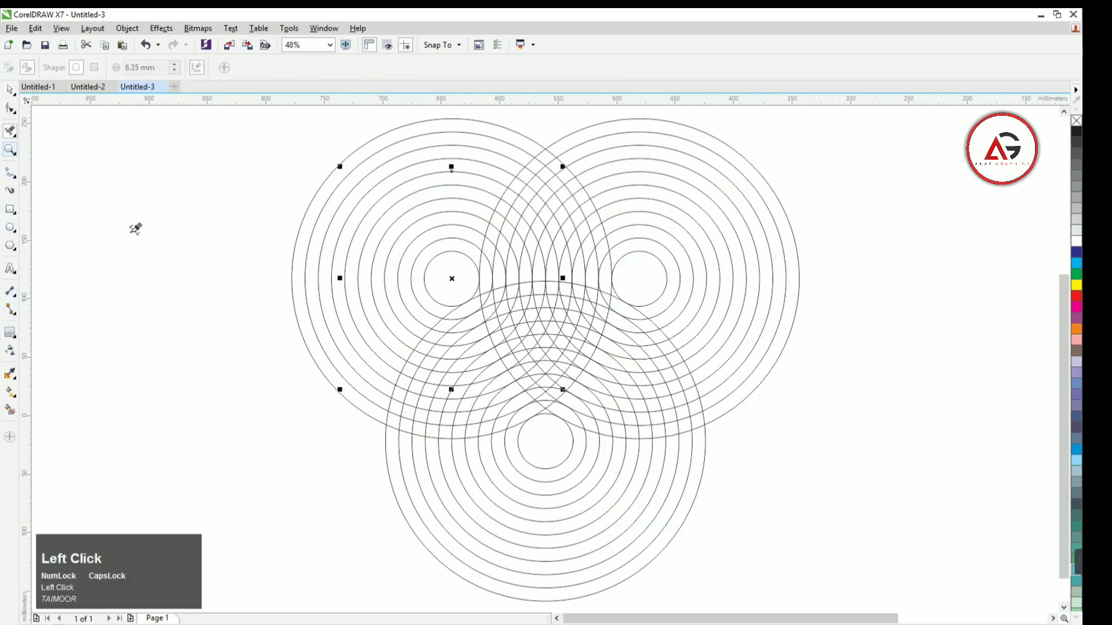
pyautogui.scroll(3, 560, 323)
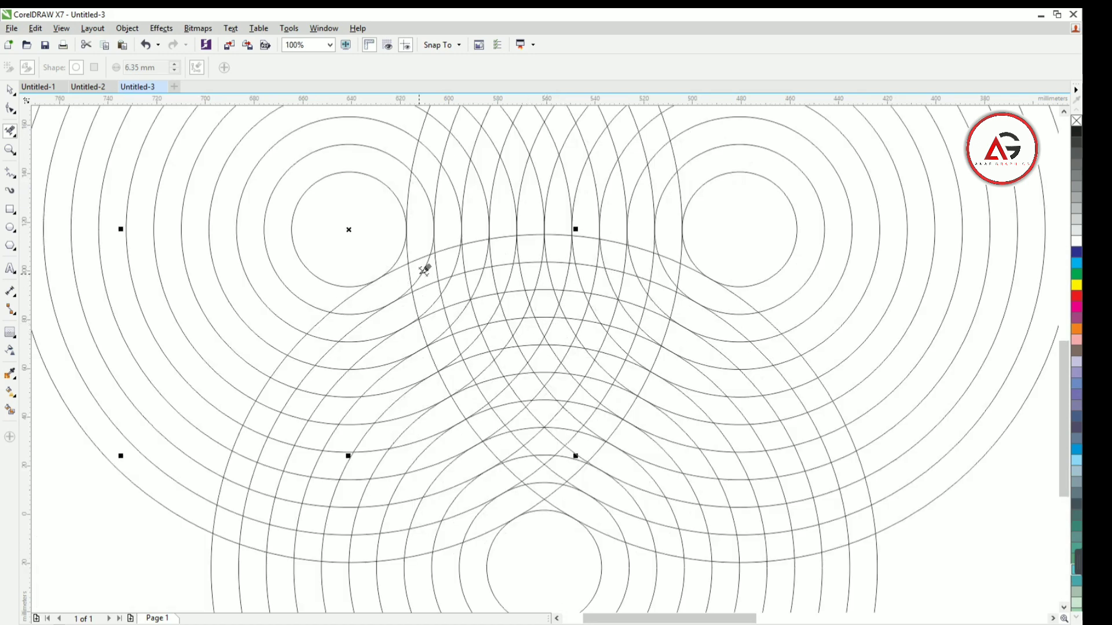
pyautogui.moveTo(422, 267)
pyautogui.mouseDown()
pyautogui.moveTo(461, 377)
pyautogui.moveTo(511, 449)
pyautogui.moveTo(553, 480)
pyautogui.mouseUp()
pyautogui.scroll(2, 576, 425)
pyautogui.scroll(-1, 401, 258)
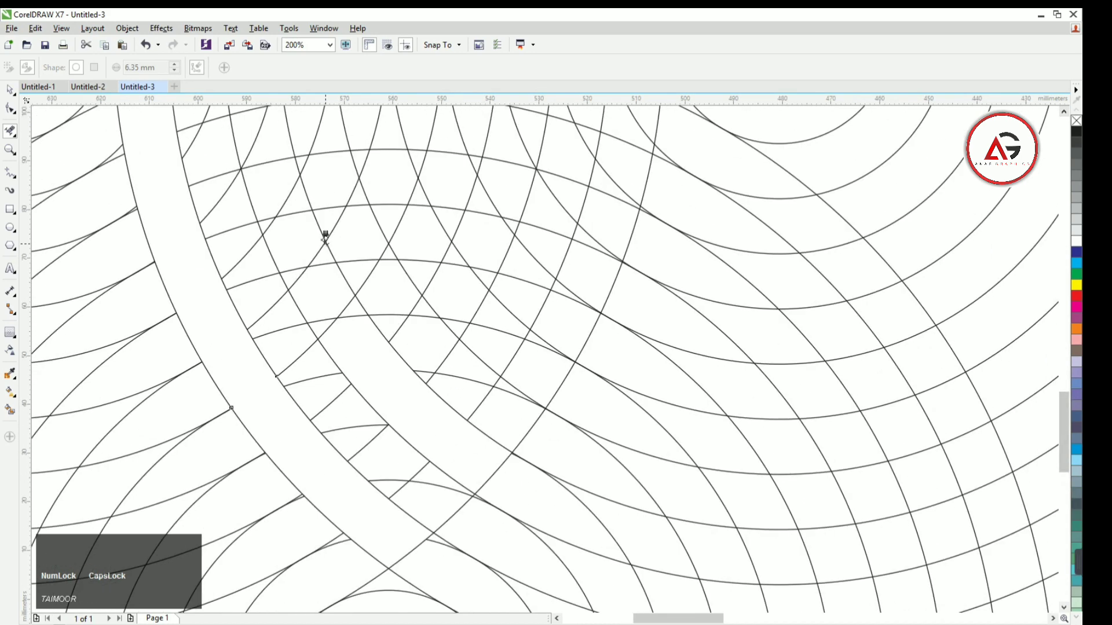
# - Remove the segments crossing the A's inner diagonal band and those between its two strokes to open the crossbar
pyautogui.scroll(1, 325, 238)
pyautogui.scroll(6, 318, 169)
pyautogui.scroll(-1, 169, 271)
pyautogui.hscroll(-3, 169, 270)
pyautogui.moveTo(512, 363)
pyautogui.mouseDown()
pyautogui.moveTo(463, 217)
pyautogui.moveTo(387, 243)
pyautogui.mouseUp()
pyautogui.click(1064, 609)
pyautogui.moveTo(571, 361); pyautogui.dragTo(505, 389)
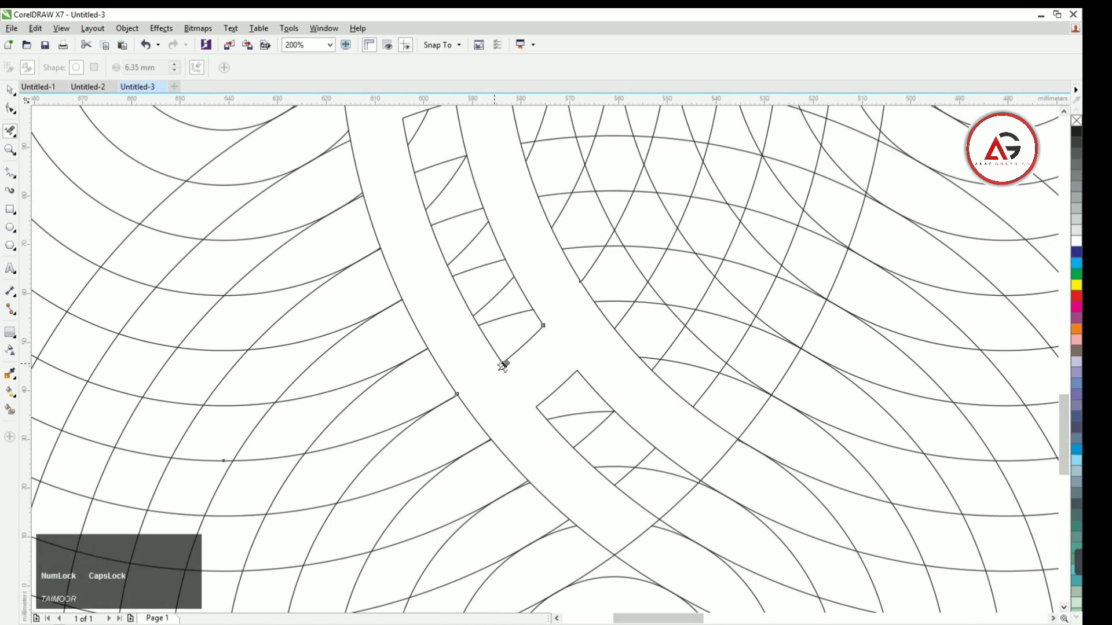
# - Delete the segments crossing the curved band along the overlap's upper edge to open the tops of both letters
pyautogui.scroll(-2, 498, 363)
pyautogui.scroll(1, 521, 294)
pyautogui.moveTo(639, 293); pyautogui.dragTo(589, 281)
pyautogui.scroll(1, 572, 275)
pyautogui.moveTo(571, 273); pyautogui.dragTo(438, 251)
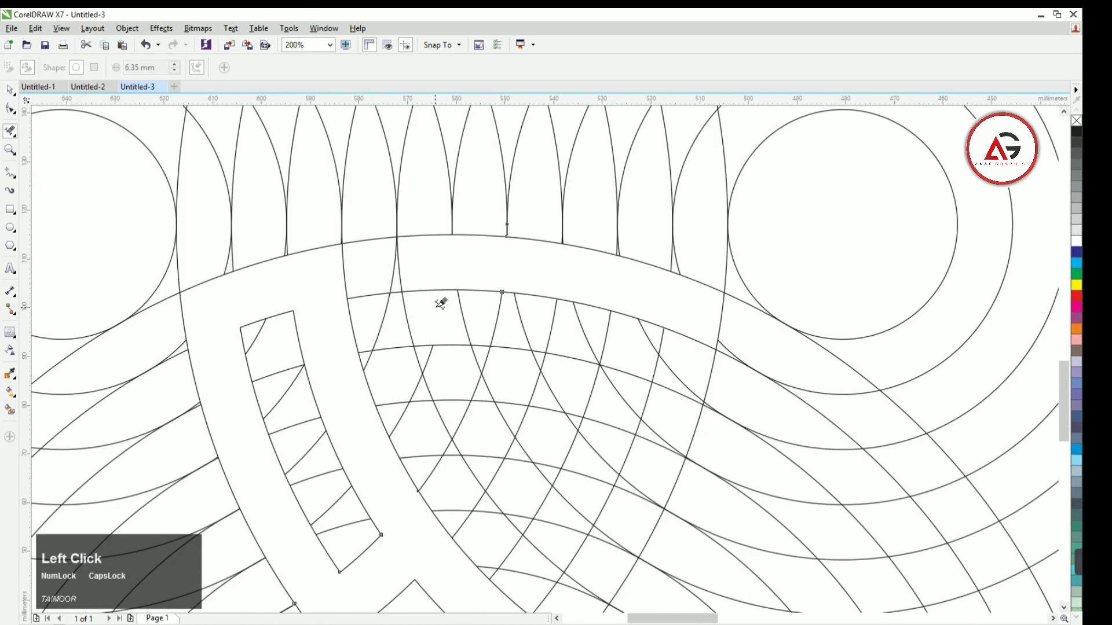
# - Delete the segments crossing the G's left curved band, undoing a wrong deletion along the way
pyautogui.moveTo(442, 303); pyautogui.dragTo(433, 286)
pyautogui.moveTo(438, 336); pyautogui.dragTo(435, 351)
pyautogui.hotkey('ctrl', 'z')
pyautogui.scroll(-1, 440, 349)
pyautogui.scroll(1, 430, 345)
pyautogui.moveTo(463, 390); pyautogui.dragTo(492, 428)
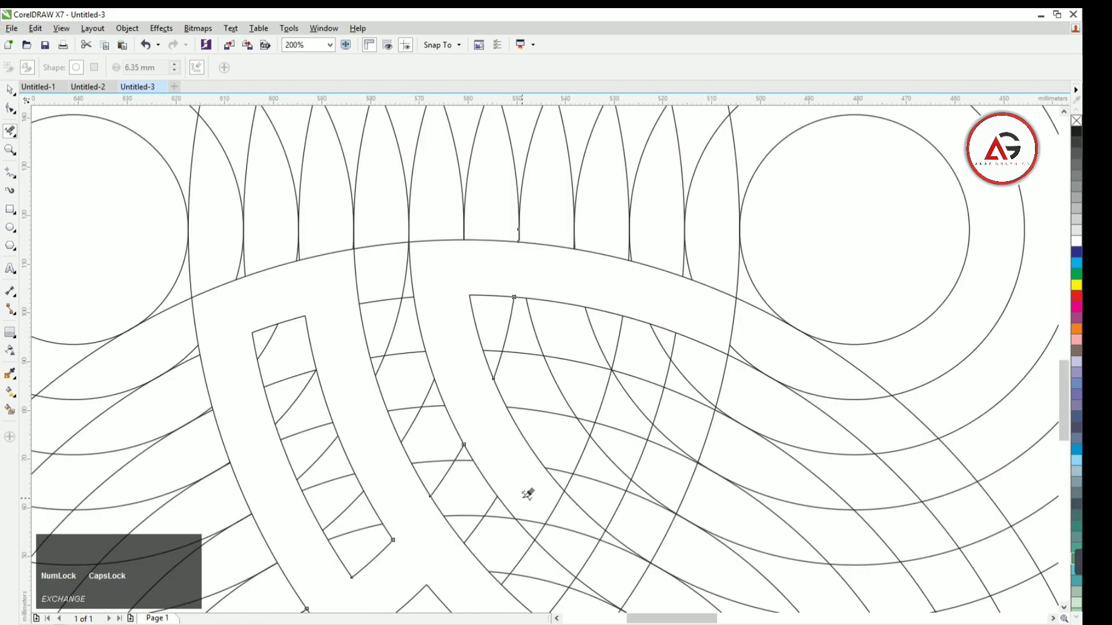
# - Clear the segments through the G's lower corner and right-hand band up to its inner tip, undoing a stray deletion
pyautogui.scroll(-1, 526, 494)
pyautogui.scroll(1, 530, 498)
pyautogui.moveTo(536, 499); pyautogui.dragTo(546, 509)
pyautogui.moveTo(579, 397); pyautogui.dragTo(597, 406)
pyautogui.hotkey('ctrl', 'z')
pyautogui.scroll(2, 599, 393)
pyautogui.moveTo(605, 330)
pyautogui.mouseDown()
pyautogui.moveTo(620, 357)
pyautogui.moveTo(608, 355)
pyautogui.moveTo(628, 300)
pyautogui.mouseUp()
pyautogui.scroll(-3, 594, 379)
pyautogui.scroll(1, 620, 345)
pyautogui.click(623, 284)
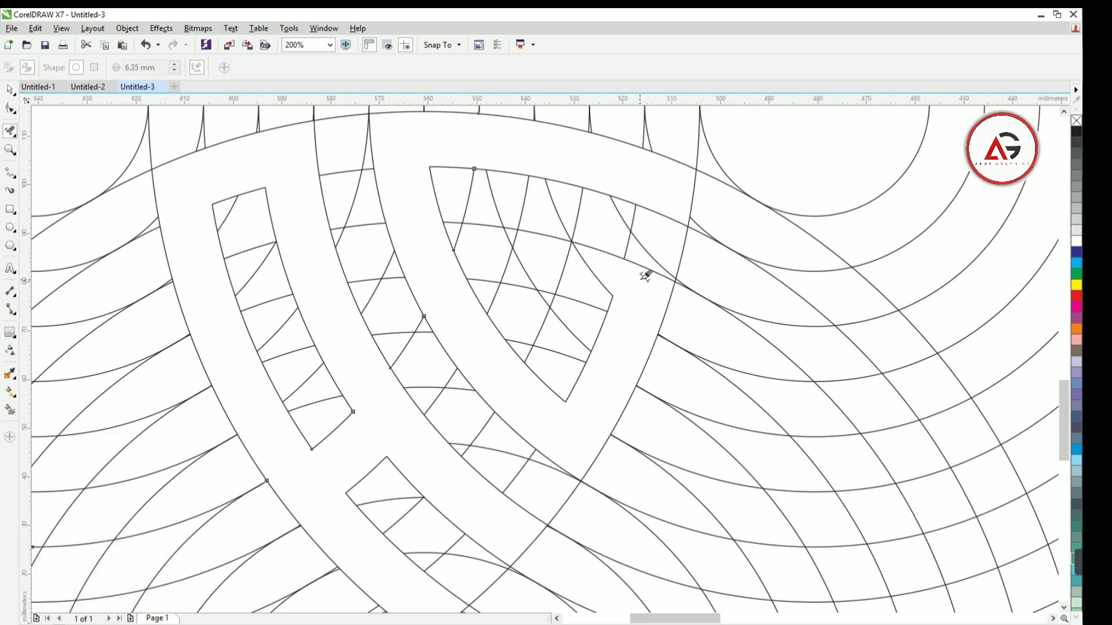
# - Smart Fill the cleared A and G regions with magenta and a 0.5 pt outline
pyautogui.scroll(-2, 646, 276)
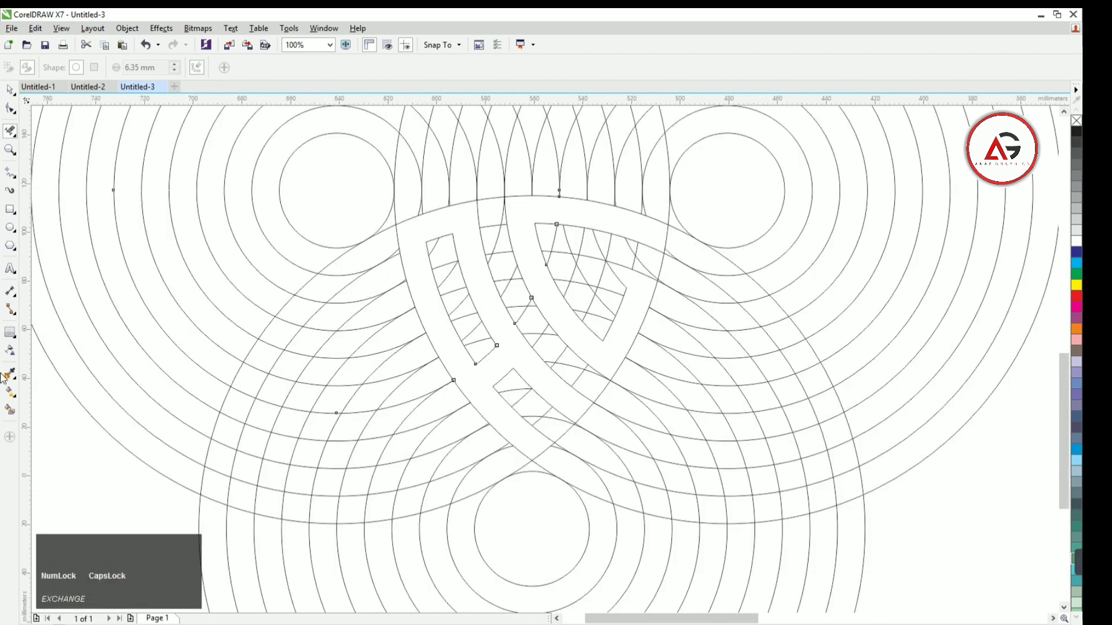
pyautogui.click(10, 411)
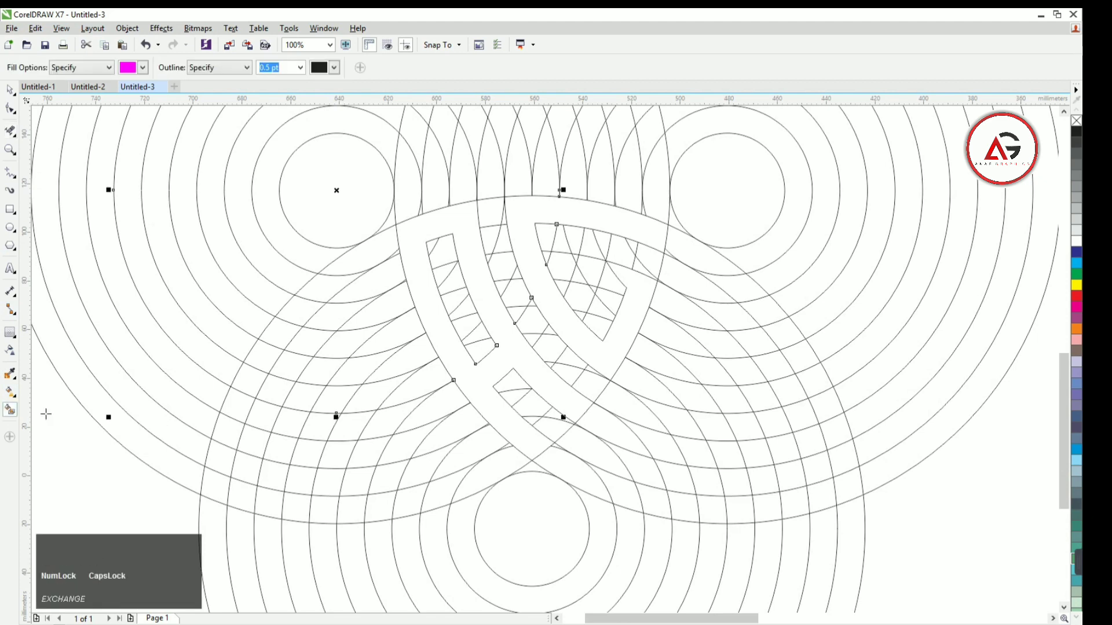
pyautogui.click(418, 253)
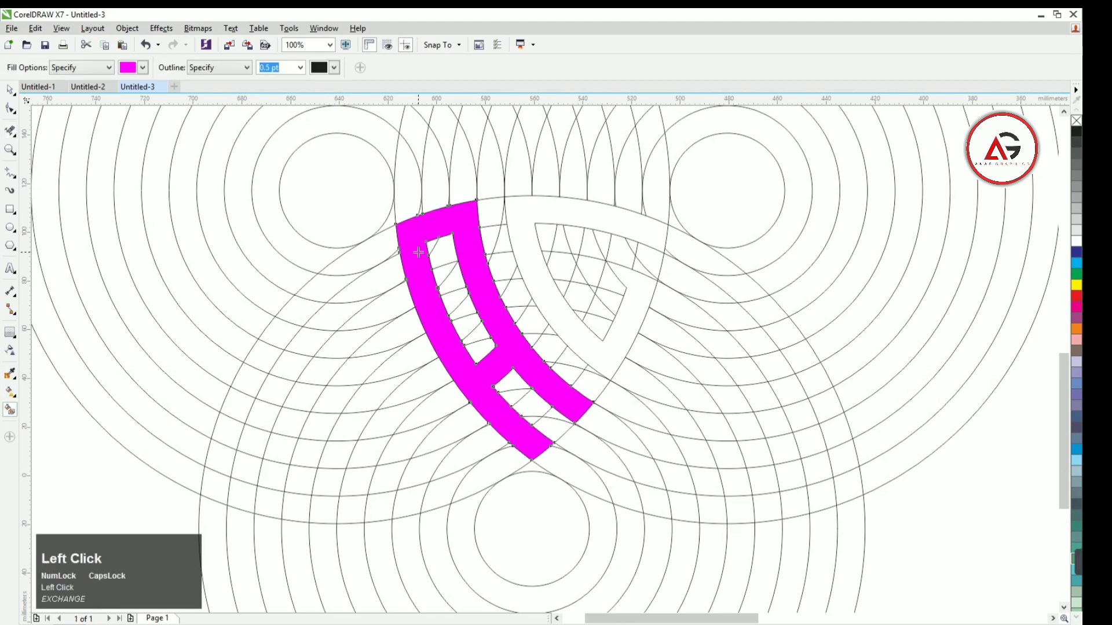
pyautogui.click(528, 205)
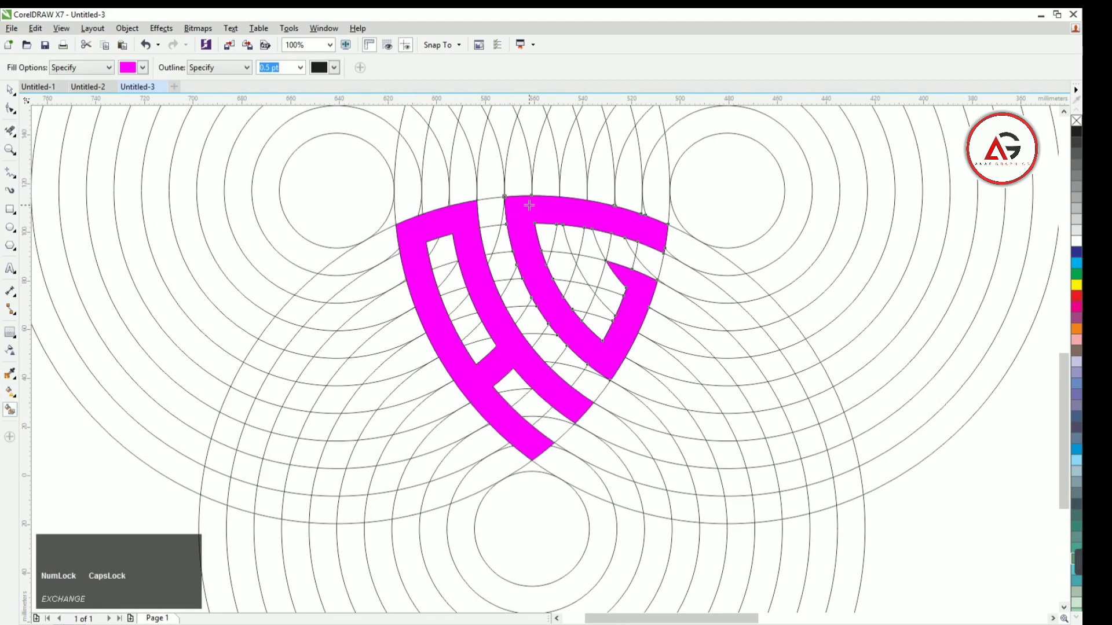
# - Move the two magenta letter shapes clear of the circles to about X -203.4 mm, Y 51.9 mm
pyautogui.scroll(-1, 529, 205)
pyautogui.click(11, 93)
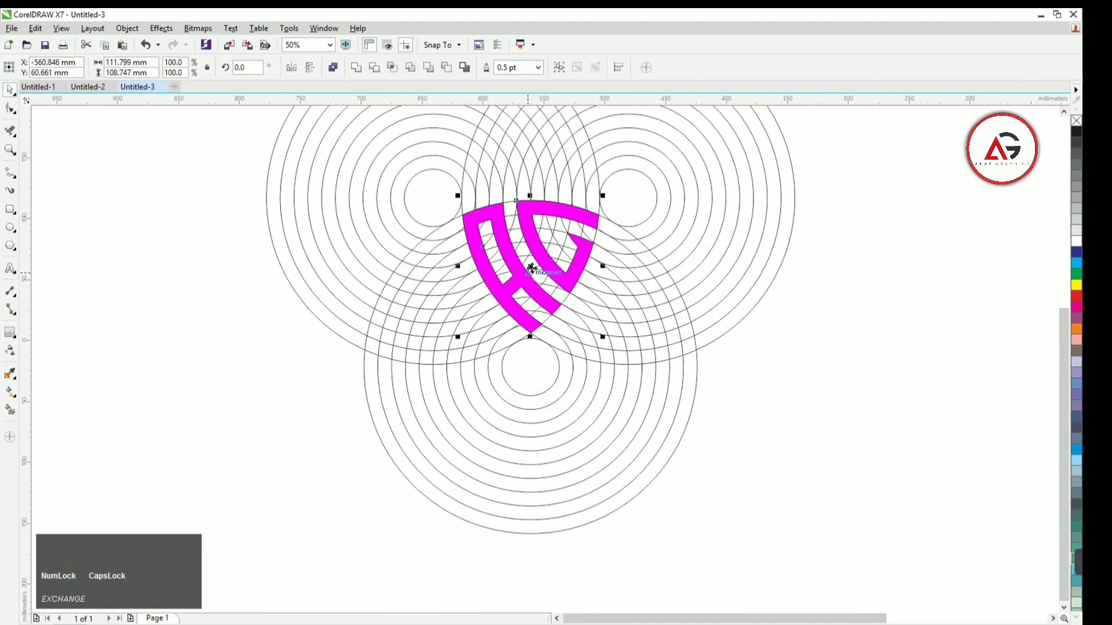
pyautogui.moveTo(531, 270); pyautogui.dragTo(937, 278)
pyautogui.click(1053, 618)
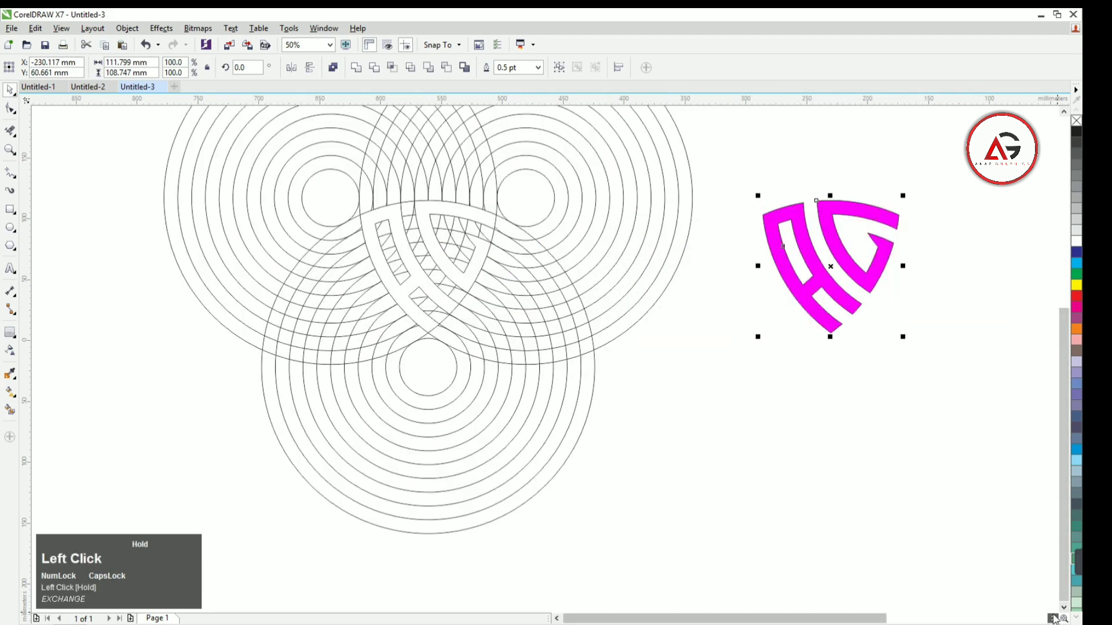
pyautogui.scroll(1, 564, 222)
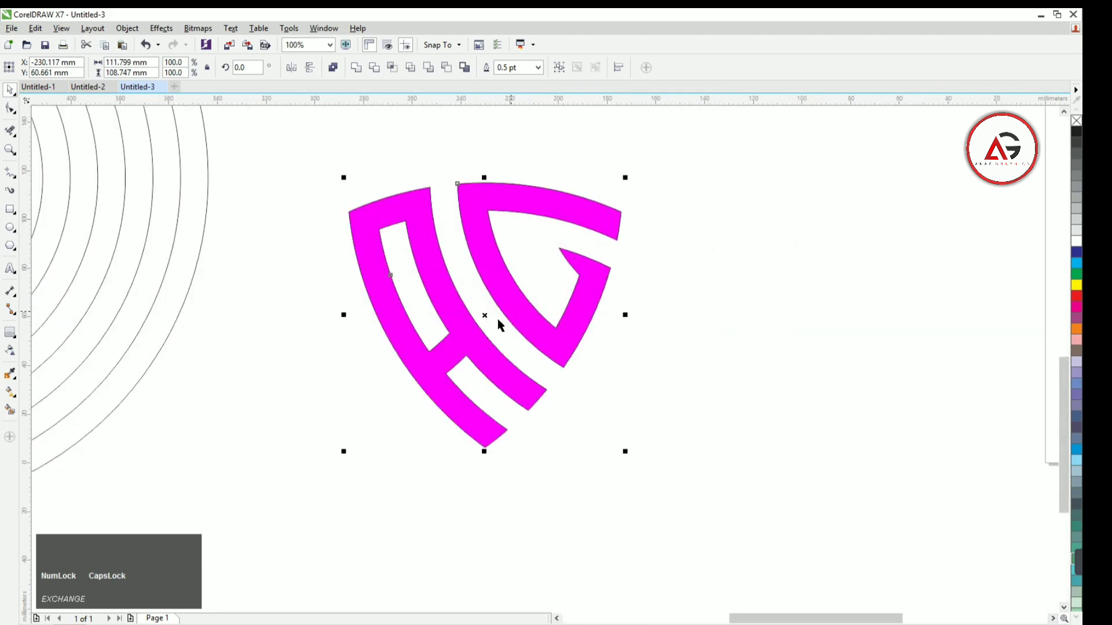
pyautogui.moveTo(487, 317); pyautogui.dragTo(552, 339)
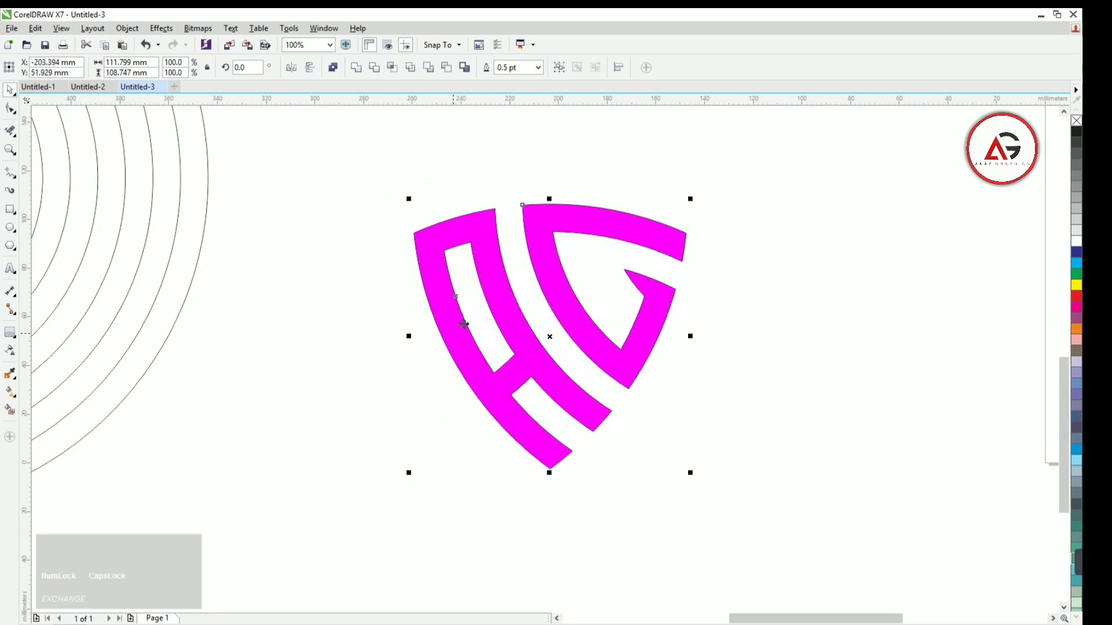
# - Remove the outlines from the A and G shapes and group the two together
pyautogui.rightClick(1076, 122)
pyautogui.click(536, 184)
pyautogui.click(505, 292)
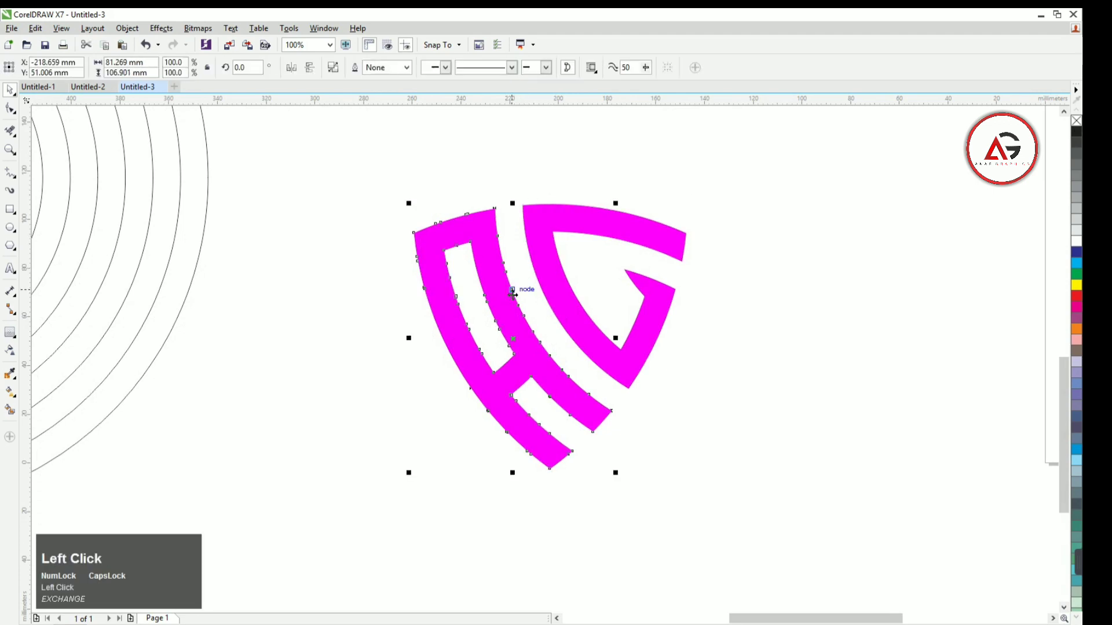
pyautogui.keyDown('shift'); pyautogui.click(555, 276); pyautogui.keyUp('shift')
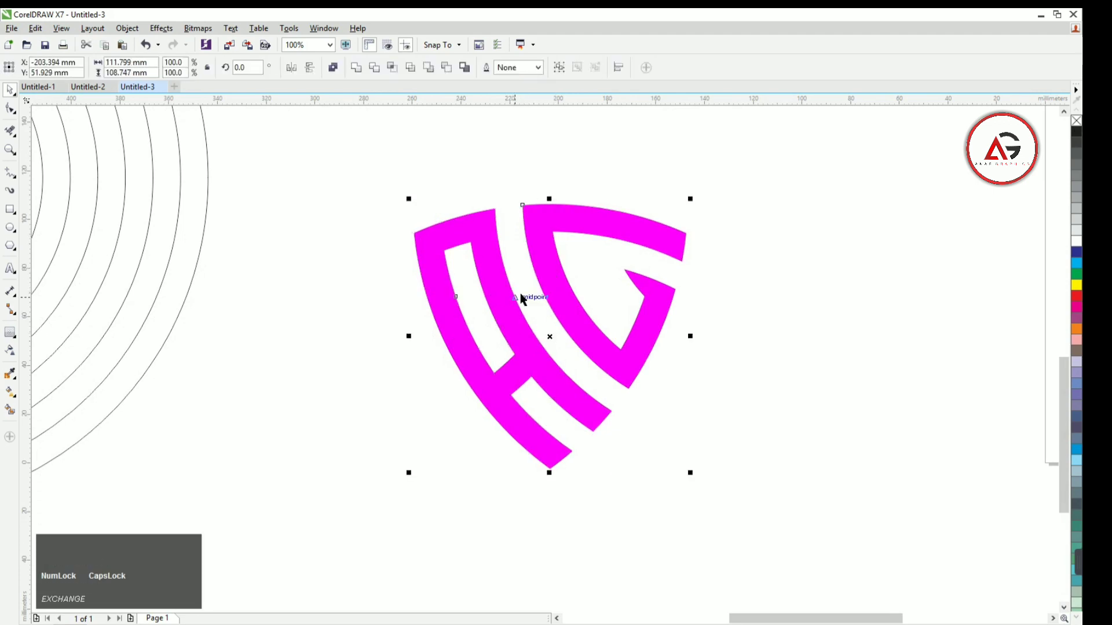
pyautogui.rightClick(541, 234)
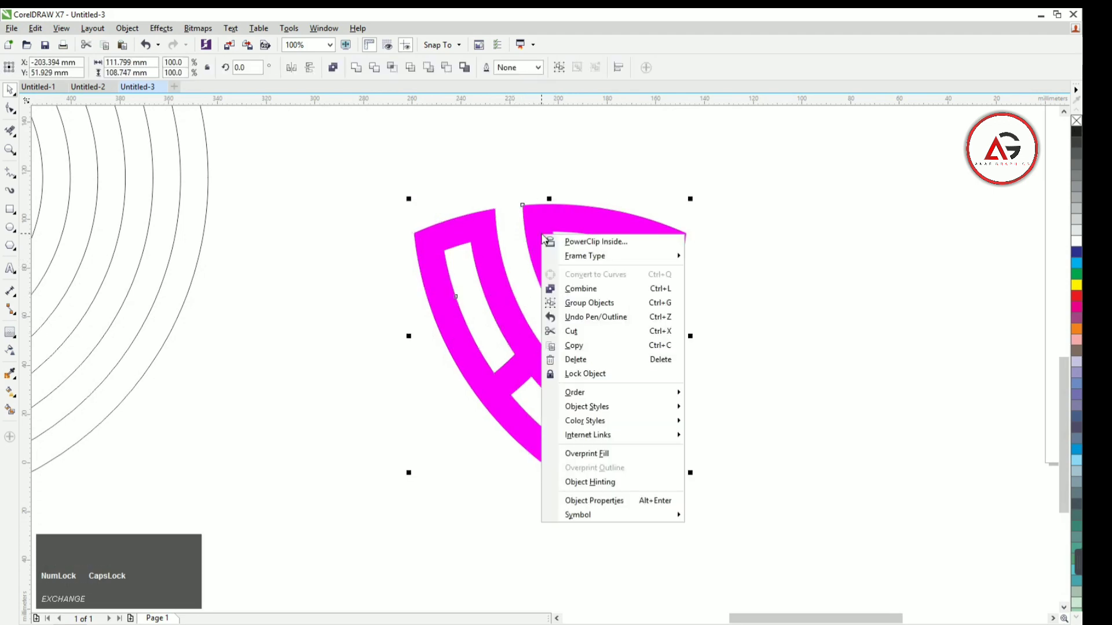
pyautogui.click(578, 301)
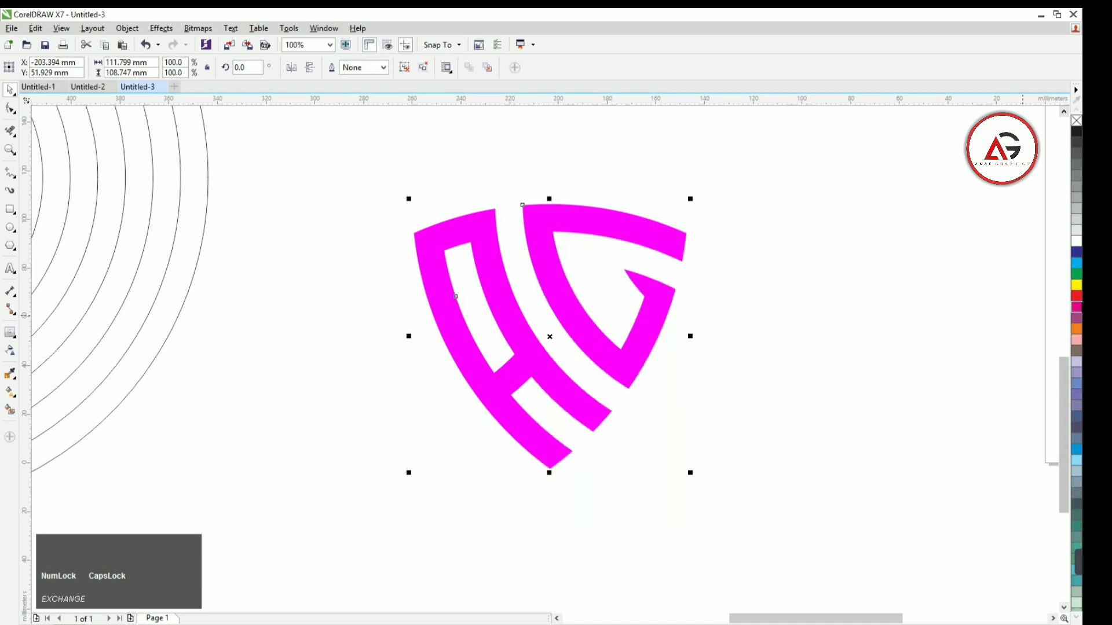
# - Fill the letter group with light gray and shift it slightly right to about X -197.8 mm
pyautogui.click(1077, 243)
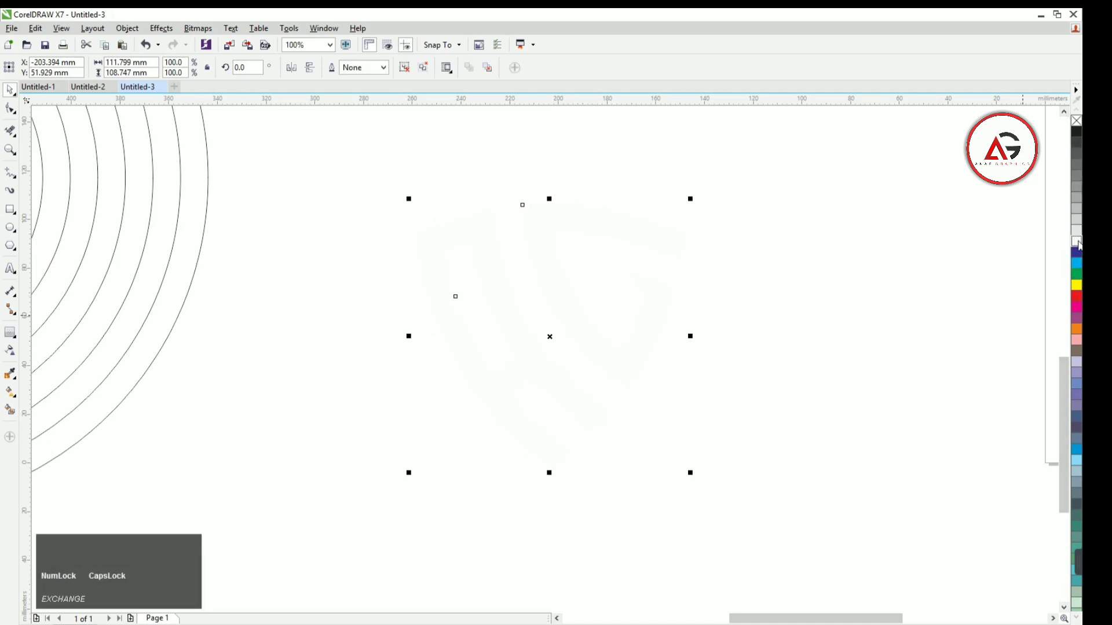
pyautogui.click(1079, 231)
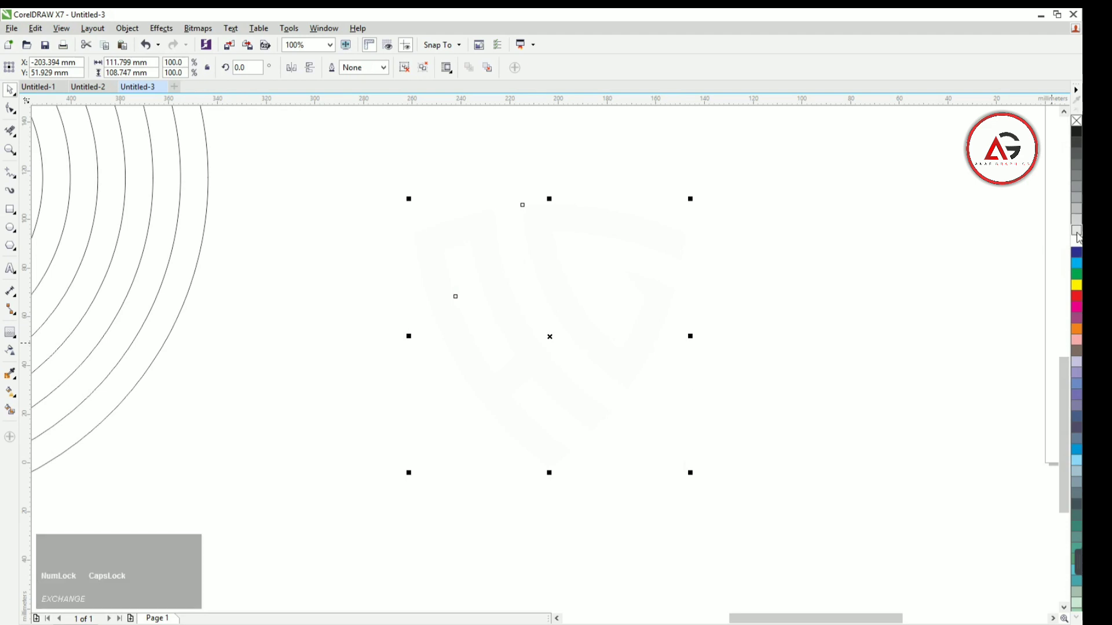
pyautogui.moveTo(549, 339)
pyautogui.mouseDown()
pyautogui.moveTo(566, 347)
pyautogui.moveTo(563, 337)
pyautogui.mouseUp()
pyautogui.rightClick(565, 347)
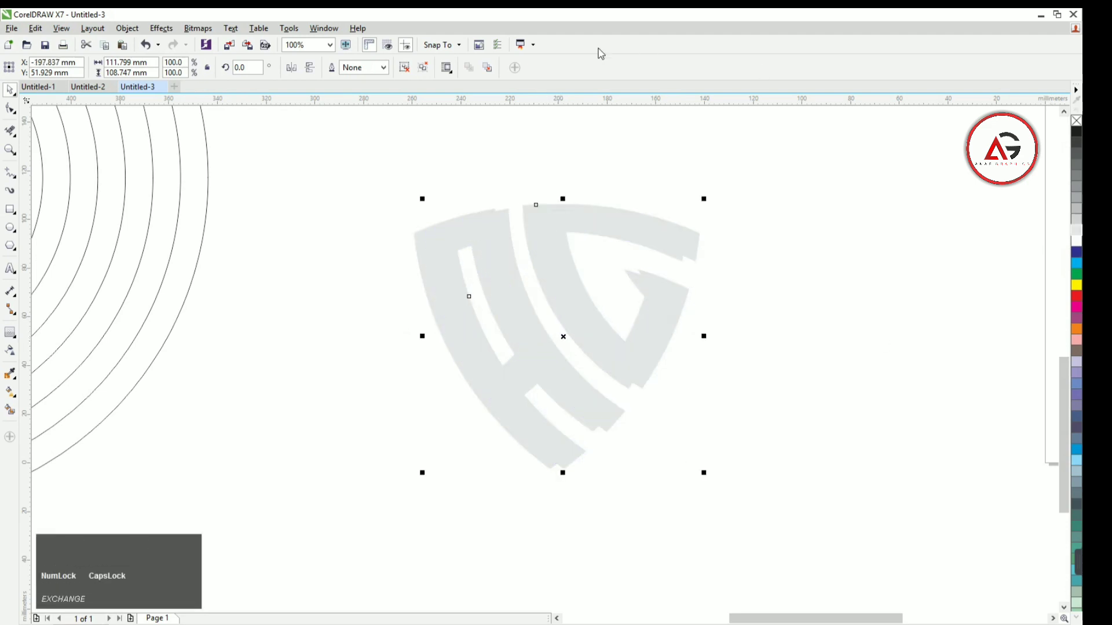
# - Try to give the letter group a 100 pt outline through the Outline Pen settings
pyautogui.press('F12')
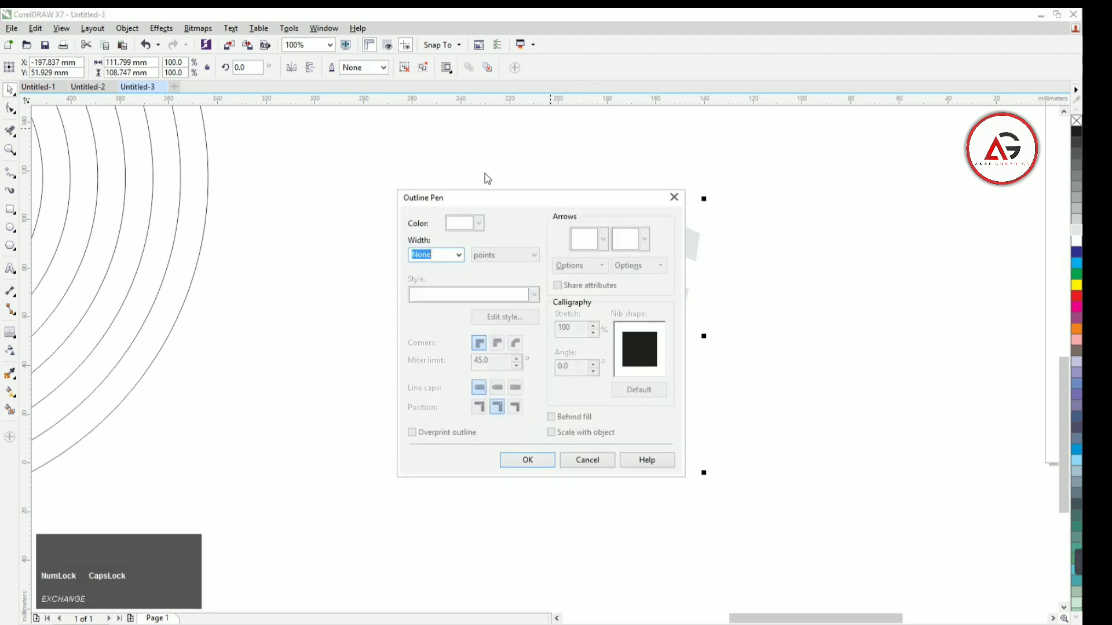
pyautogui.click(462, 257)
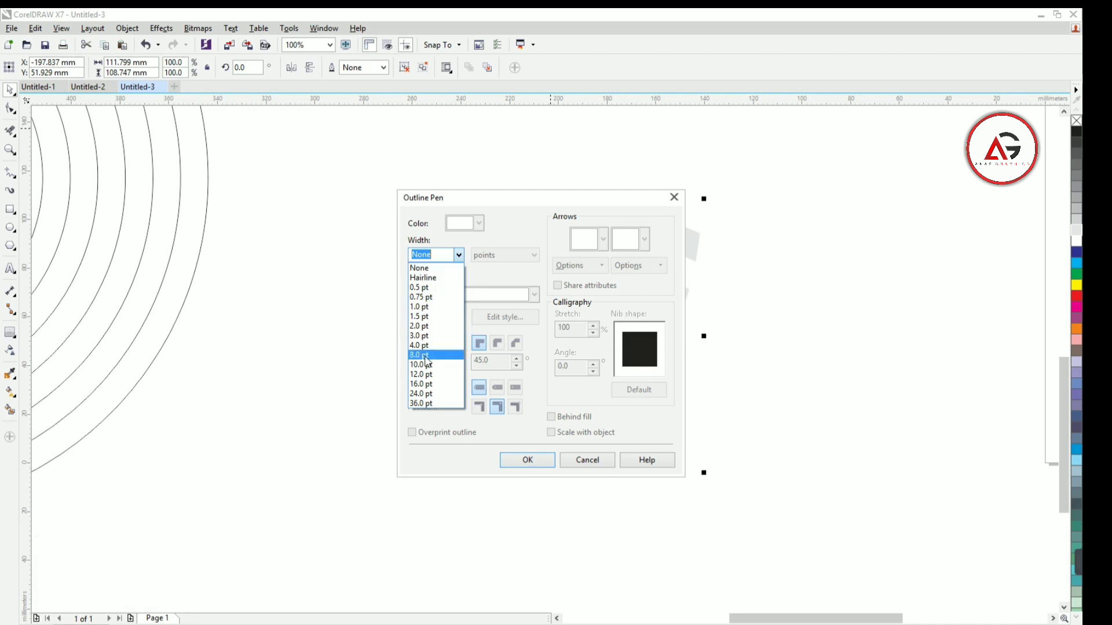
pyautogui.write('100')
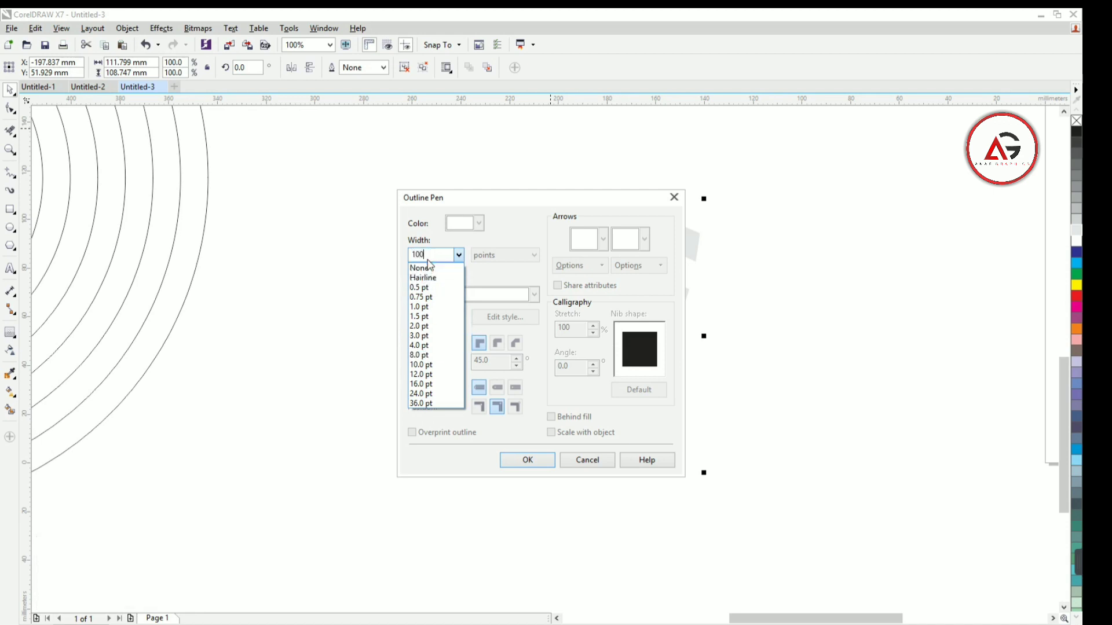
pyautogui.click(495, 388)
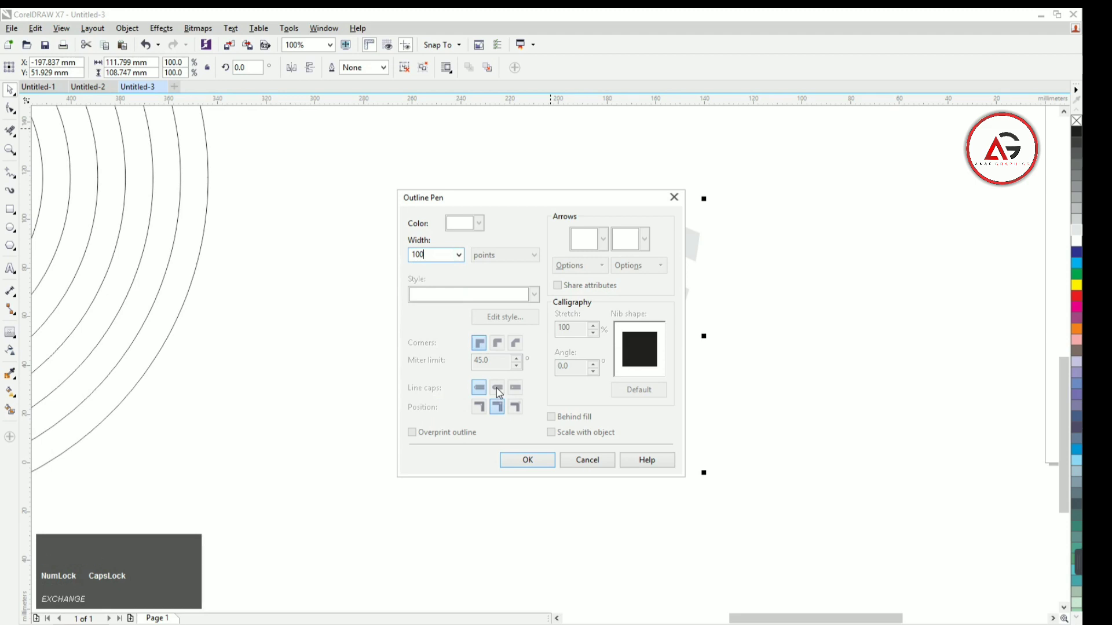
pyautogui.press('Return')
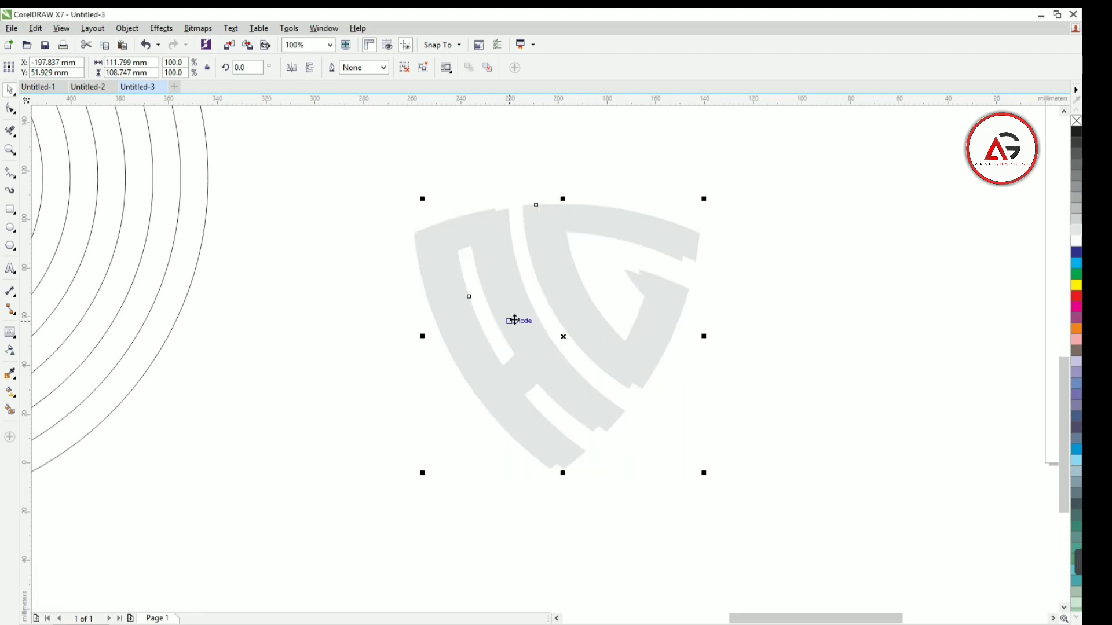
# - Choose a 36 pt outline for the letter group with round corners, round line caps, Behind fill and Scale with object
pyautogui.press('F12')
pyautogui.click(496, 347)
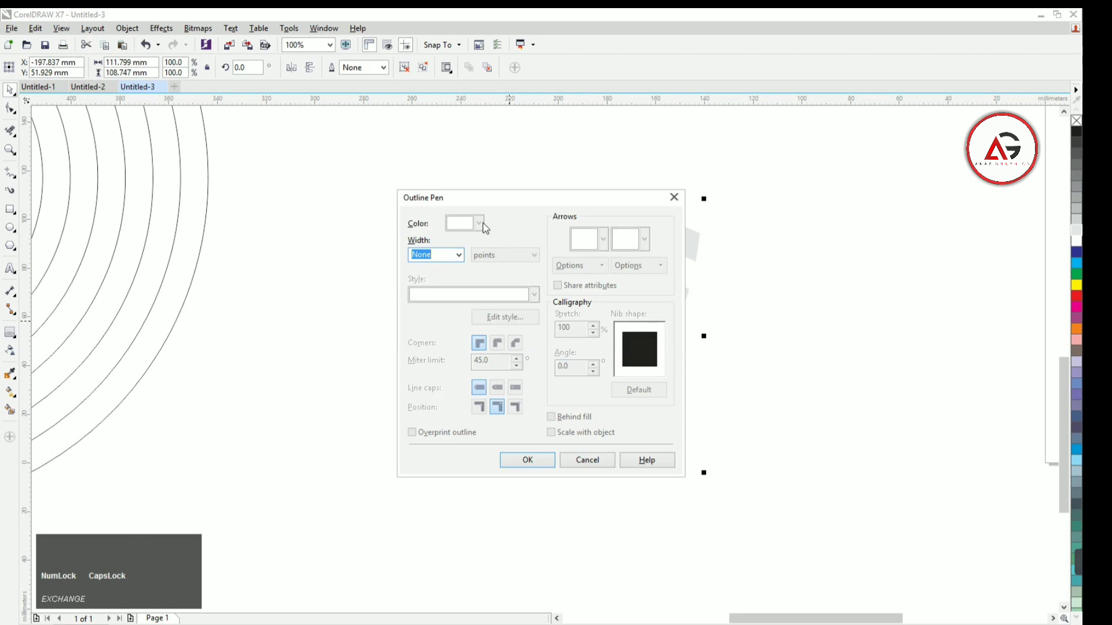
pyautogui.click(459, 256)
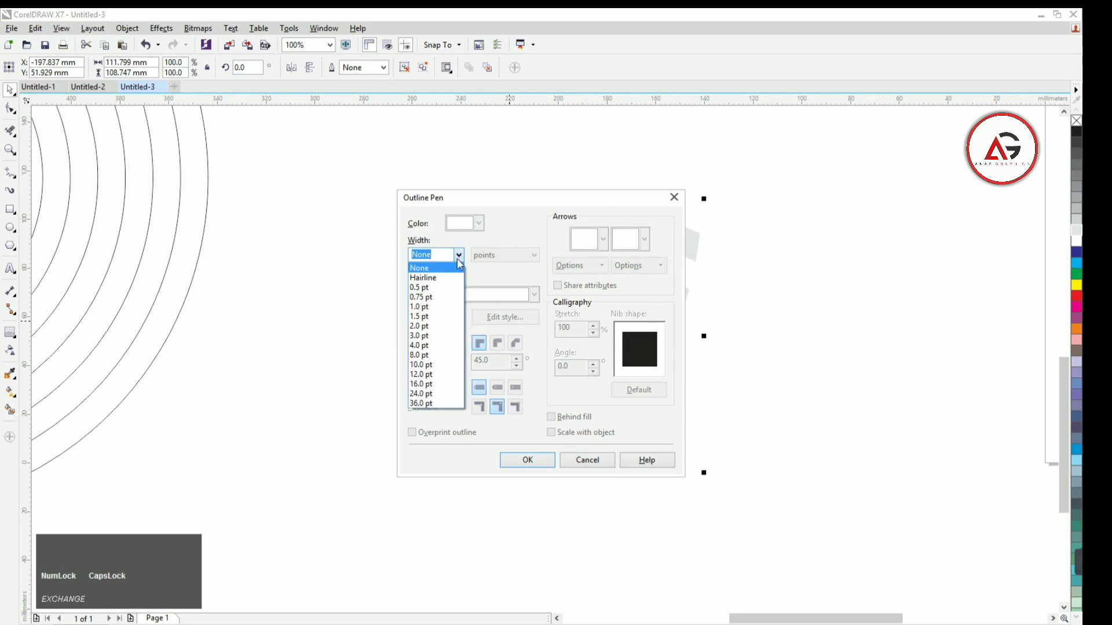
pyautogui.click(439, 404)
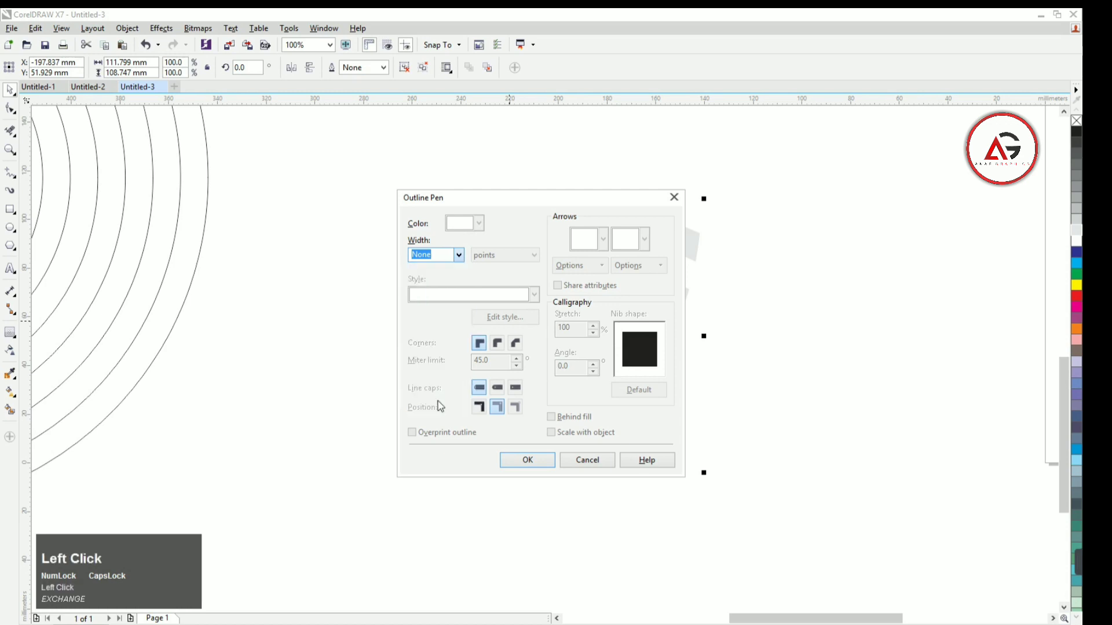
pyautogui.click(497, 344)
pyautogui.click(497, 387)
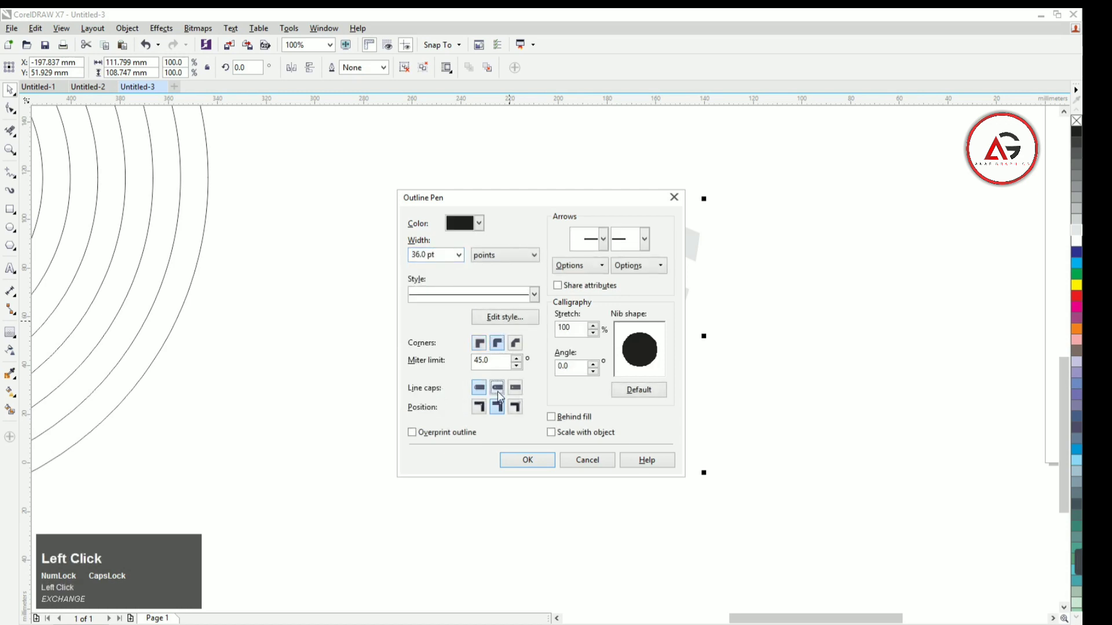
pyautogui.click(551, 417)
pyautogui.click(551, 433)
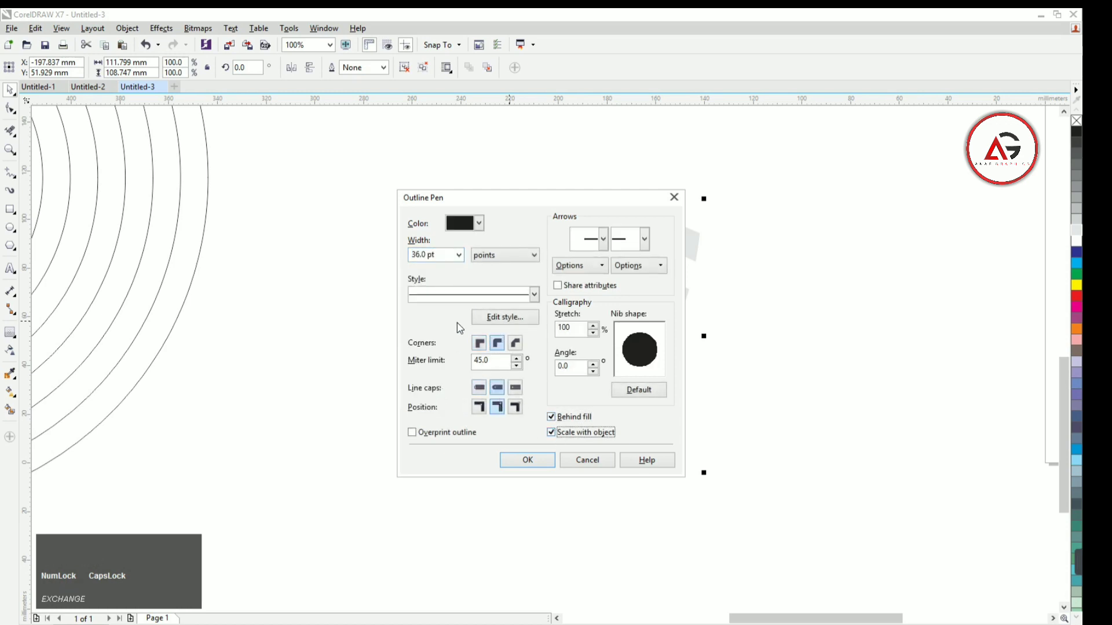
# - Set the outline width to 100 pt and apply the outline to the letter group
pyautogui.click(446, 256)
pyautogui.write('100')
pyautogui.press('Return')
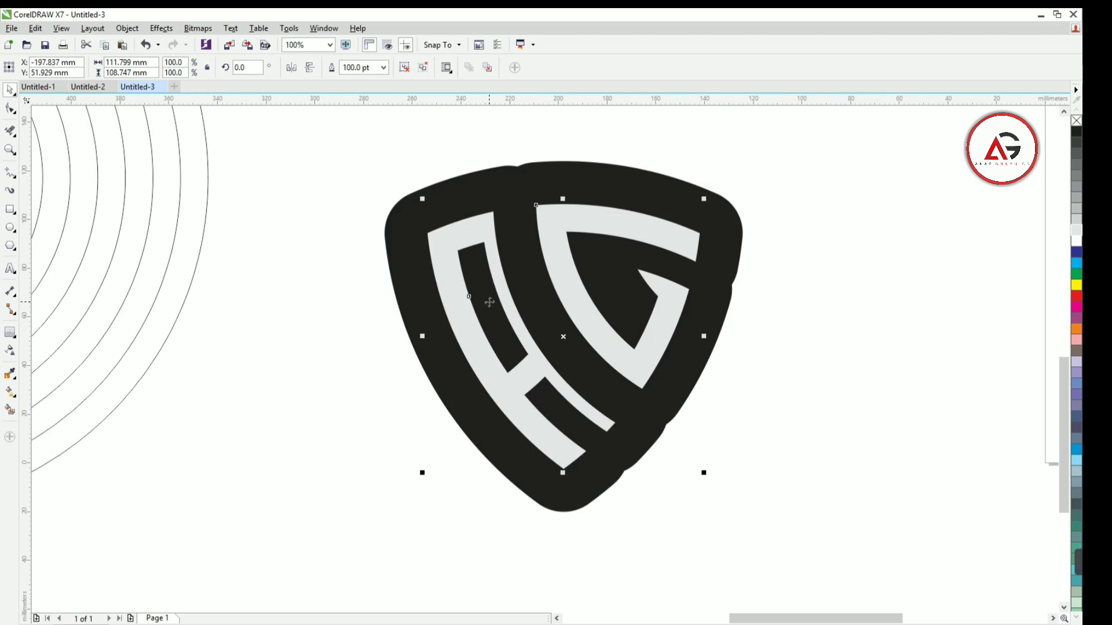
pyautogui.press('ctrl')
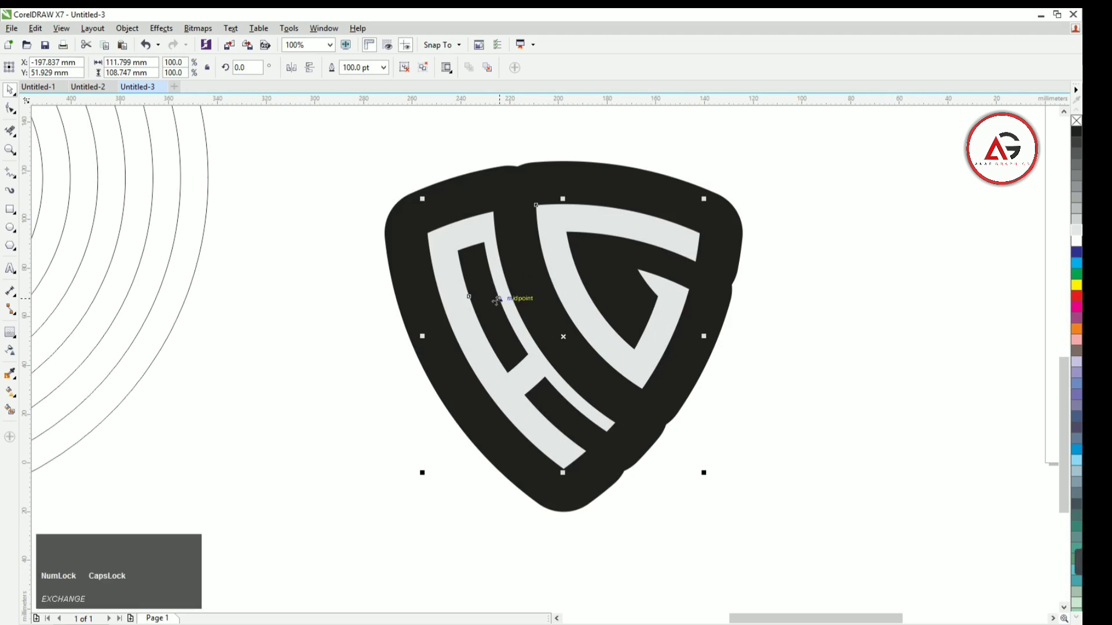
# - Reduce the outline of the letter group to 36 pt in the Outline Pen settings
pyautogui.press('F12')
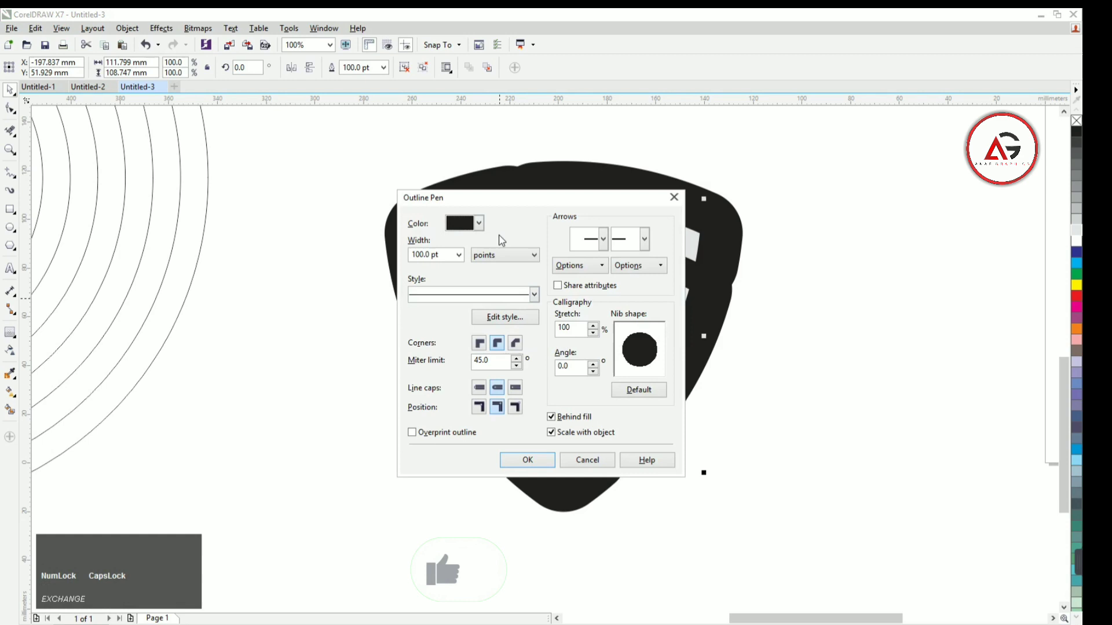
pyautogui.click(459, 255)
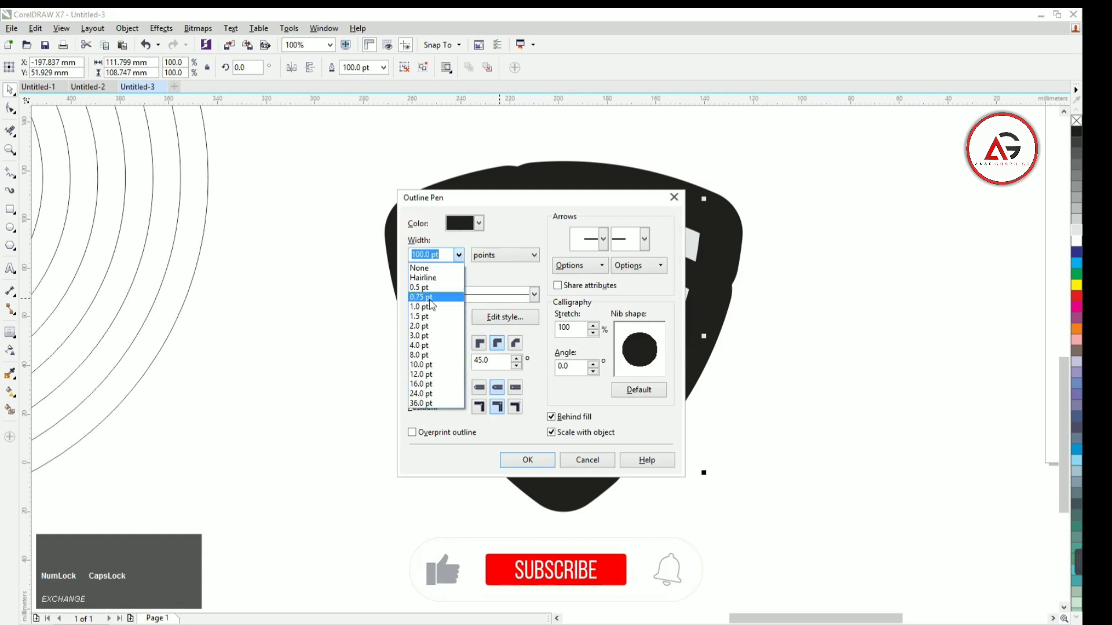
pyautogui.click(426, 404)
pyautogui.click(527, 462)
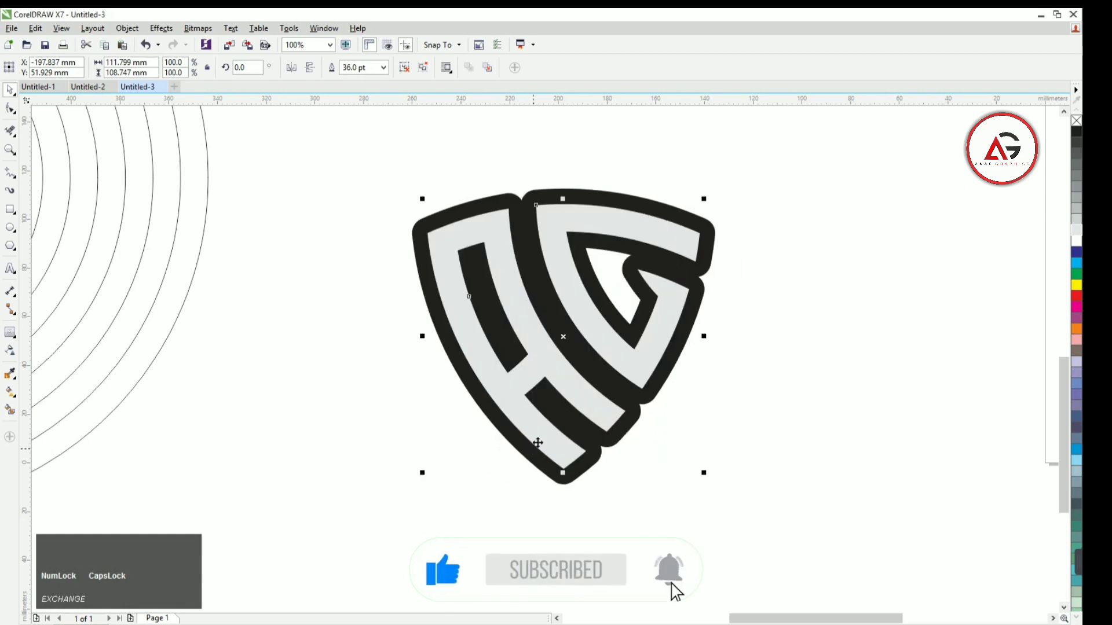
pyautogui.click(811, 243)
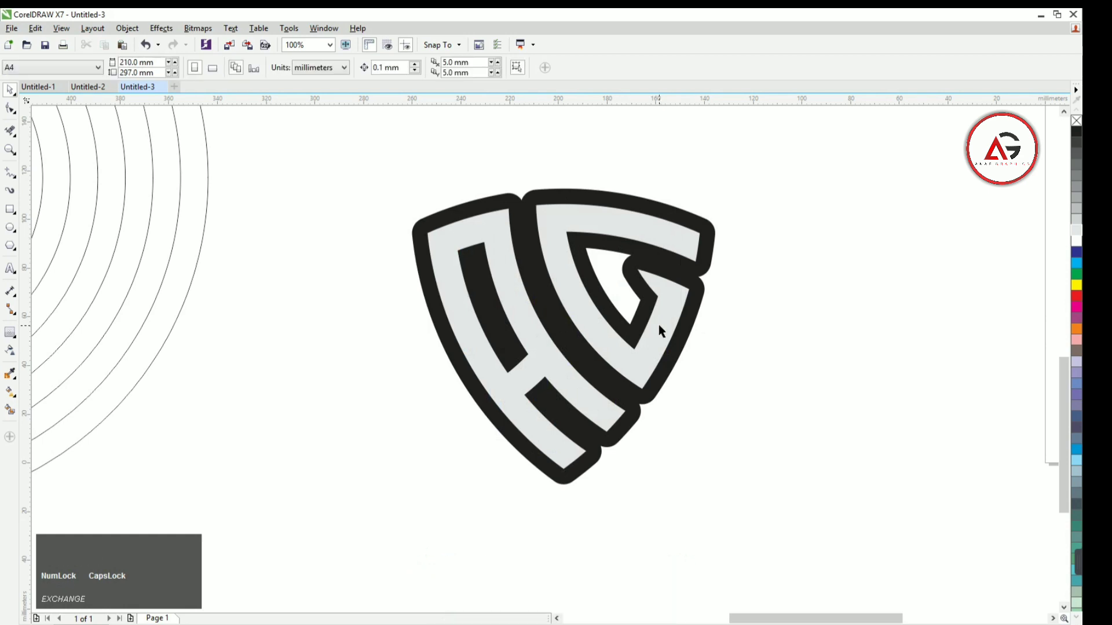
# - Move the outlined letter group to about X -190.4, Y 43.7 mm and recolor its fill and outline yellow
pyautogui.moveTo(659, 324); pyautogui.dragTo(678, 346)
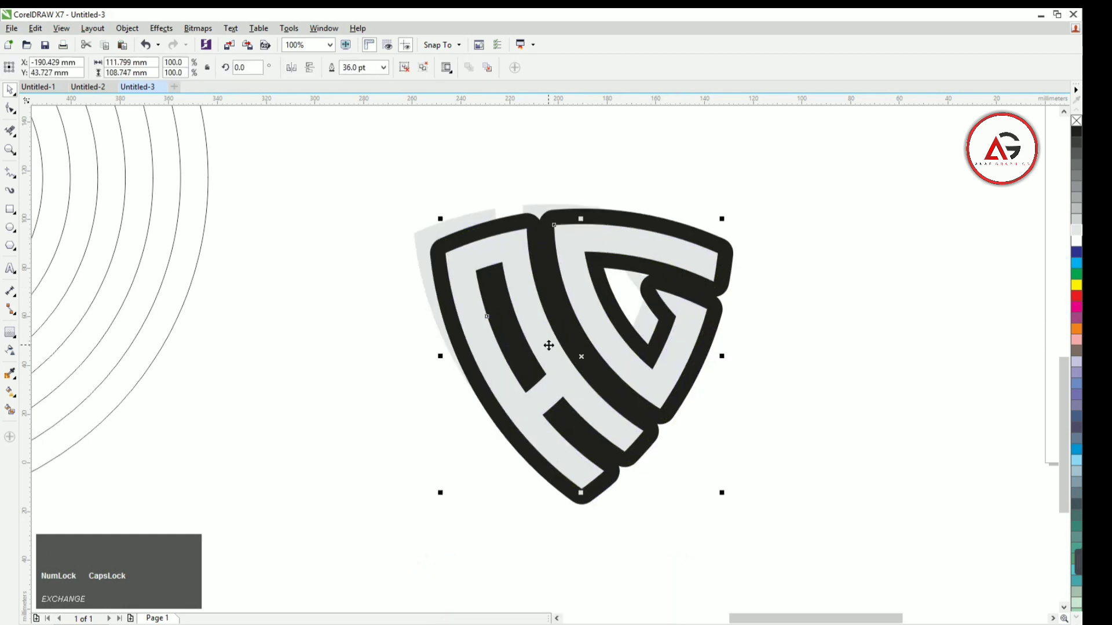
pyautogui.click(422, 242)
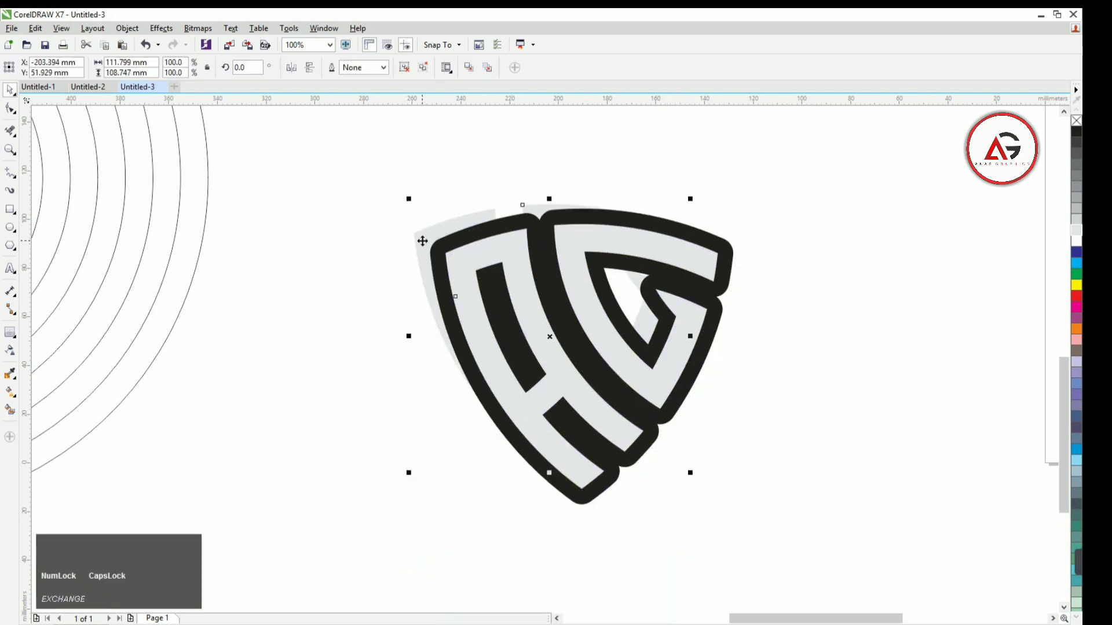
pyautogui.click(498, 288)
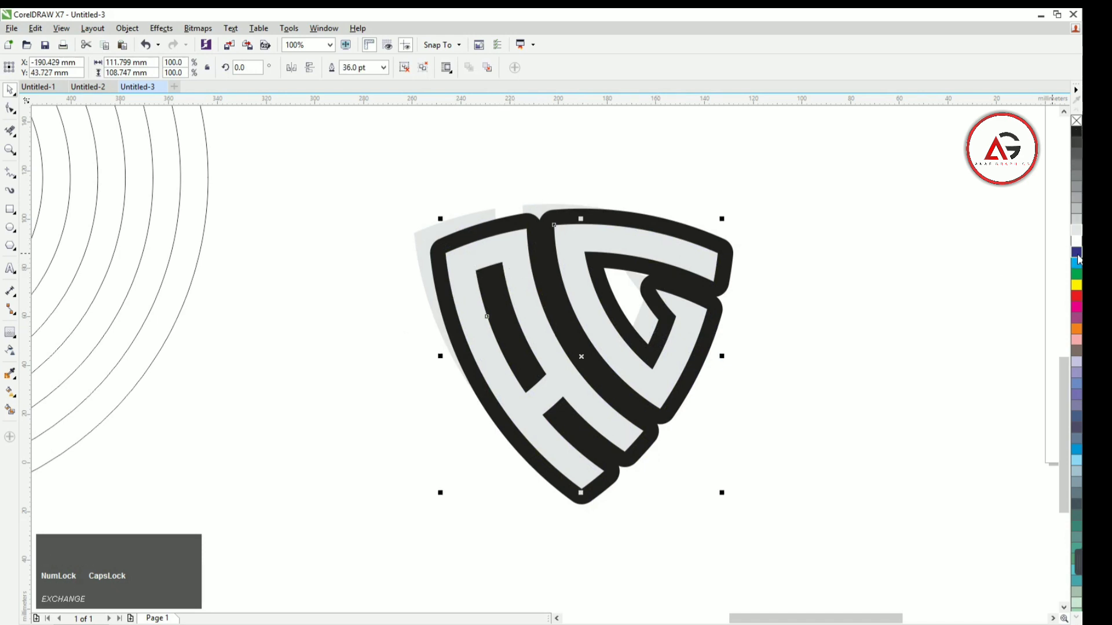
pyautogui.click(1076, 286)
pyautogui.rightClick(1076, 286)
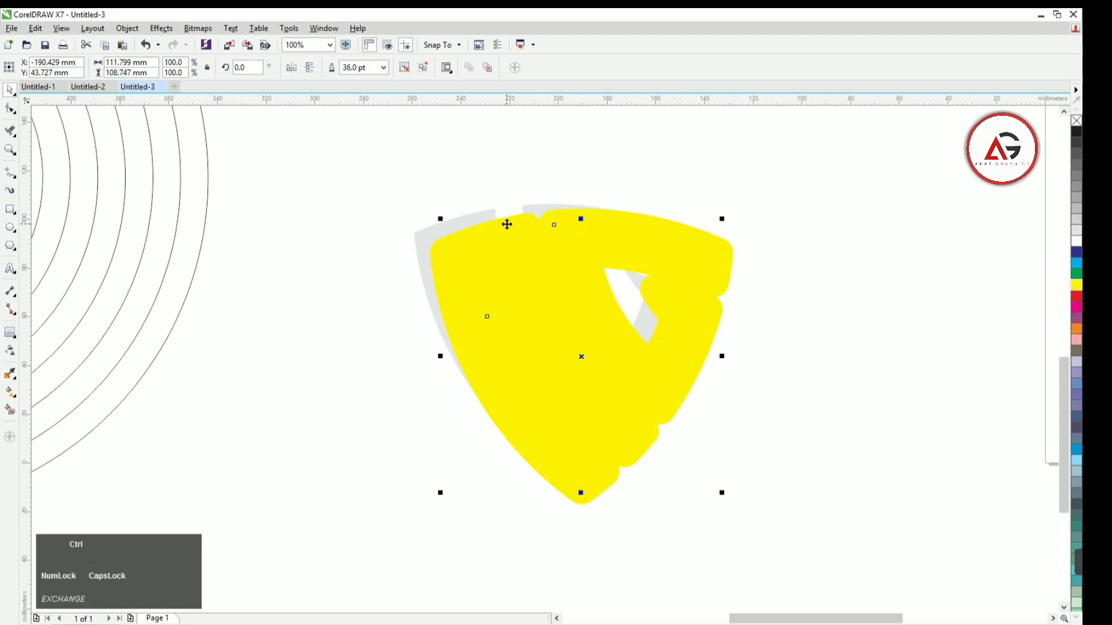
# - Send the yellow group behind the light gray letters and align both to a common center
pyautogui.hotkey('ctrl', 'pagedown')
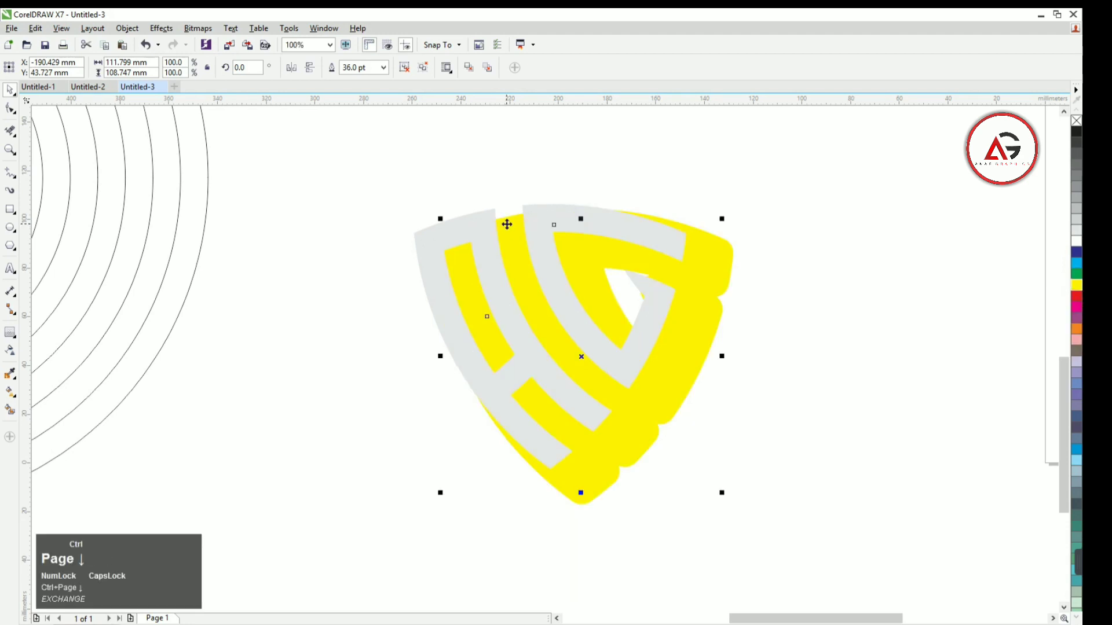
pyautogui.press('shift')
pyautogui.keyDown('shift'); pyautogui.click(423, 249); pyautogui.keyUp('shift')
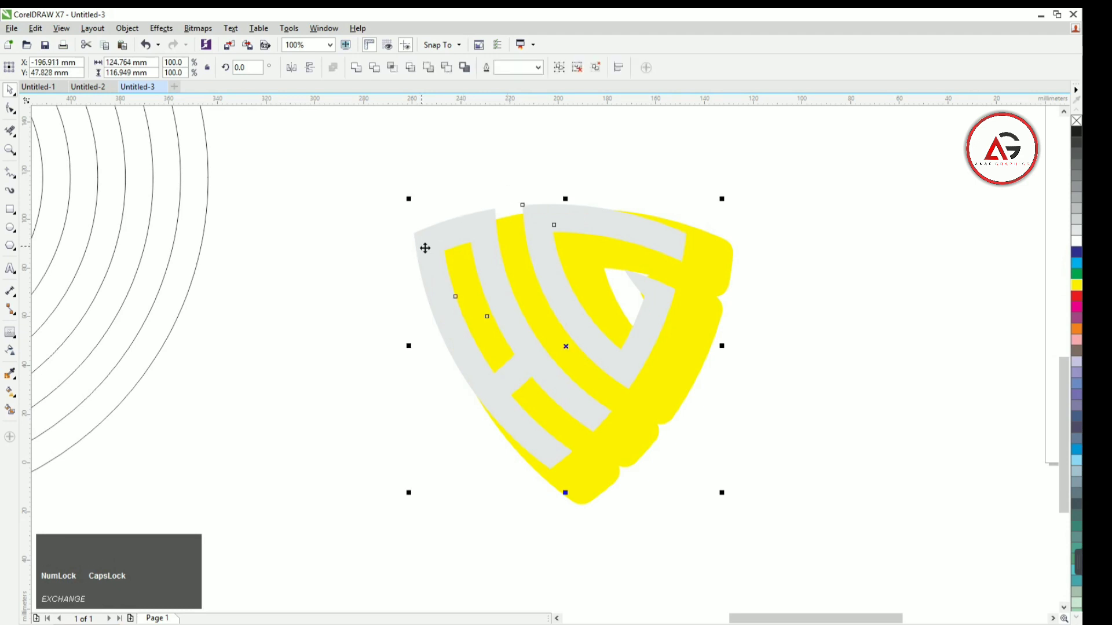
pyautogui.press('e')
pyautogui.press('c')
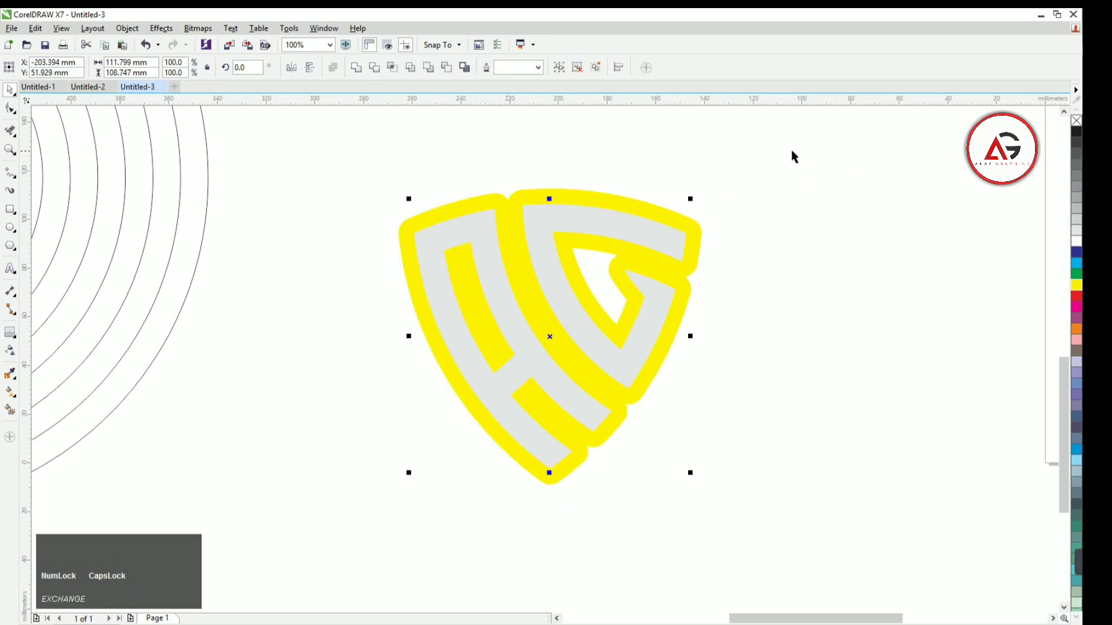
# - Place a duplicate of the yellow shape at about X -197.6, Y 46.9 mm and recolor it orange
pyautogui.click(711, 246)
pyautogui.click(695, 246)
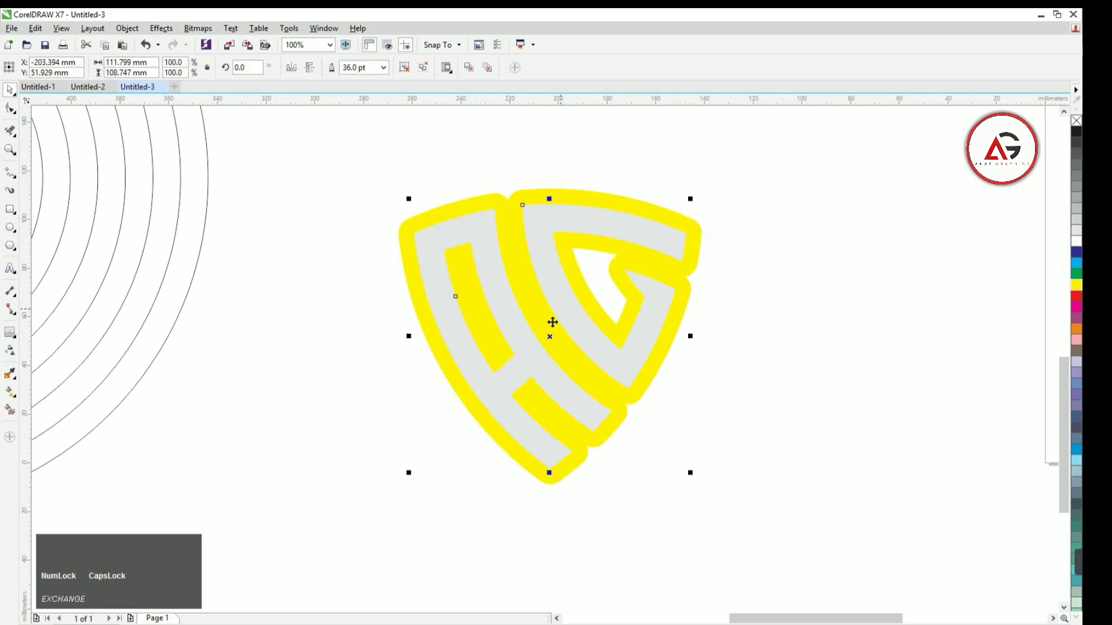
pyautogui.moveTo(550, 340); pyautogui.dragTo(564, 352)
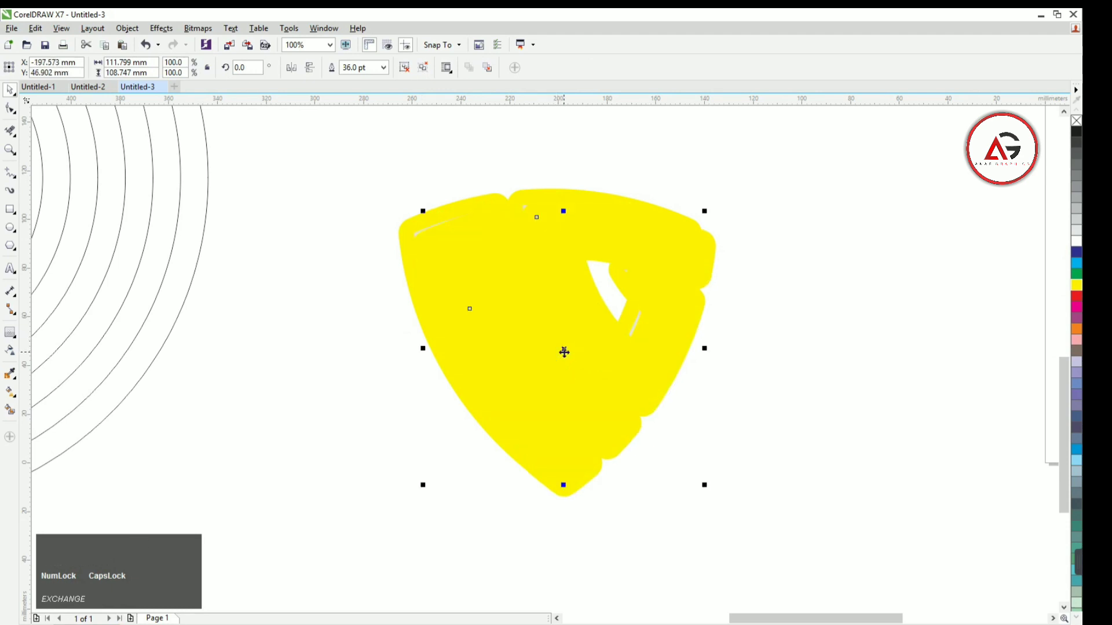
pyautogui.rightClick(1077, 330)
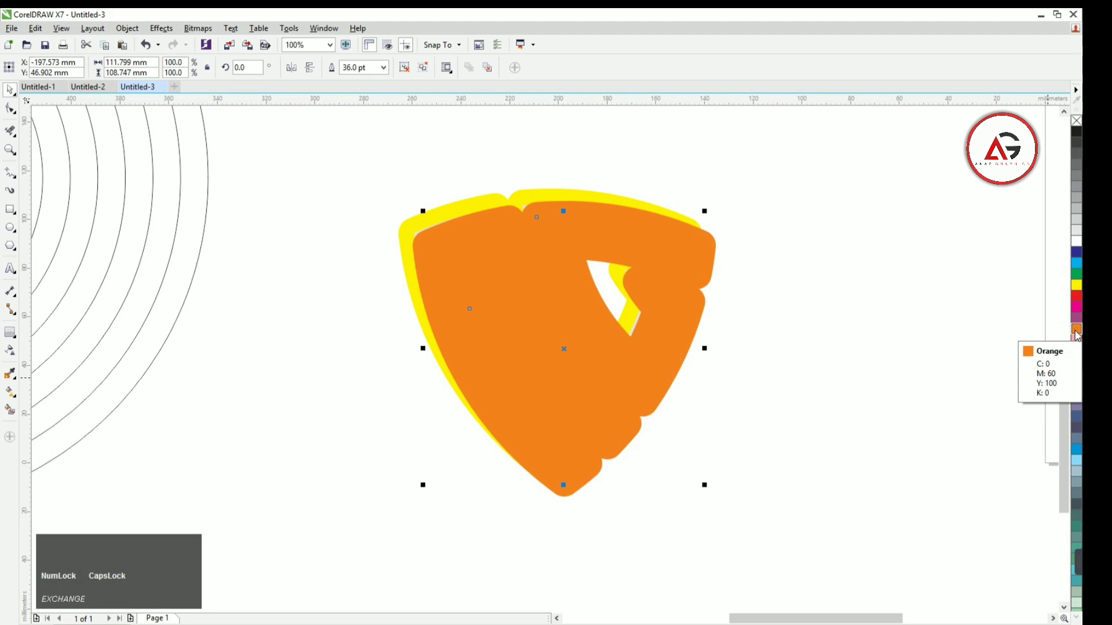
# - Set the orange copy's outline width to 80 pt through the Outline Pen settings
pyautogui.press('F12')
pyautogui.click(459, 256)
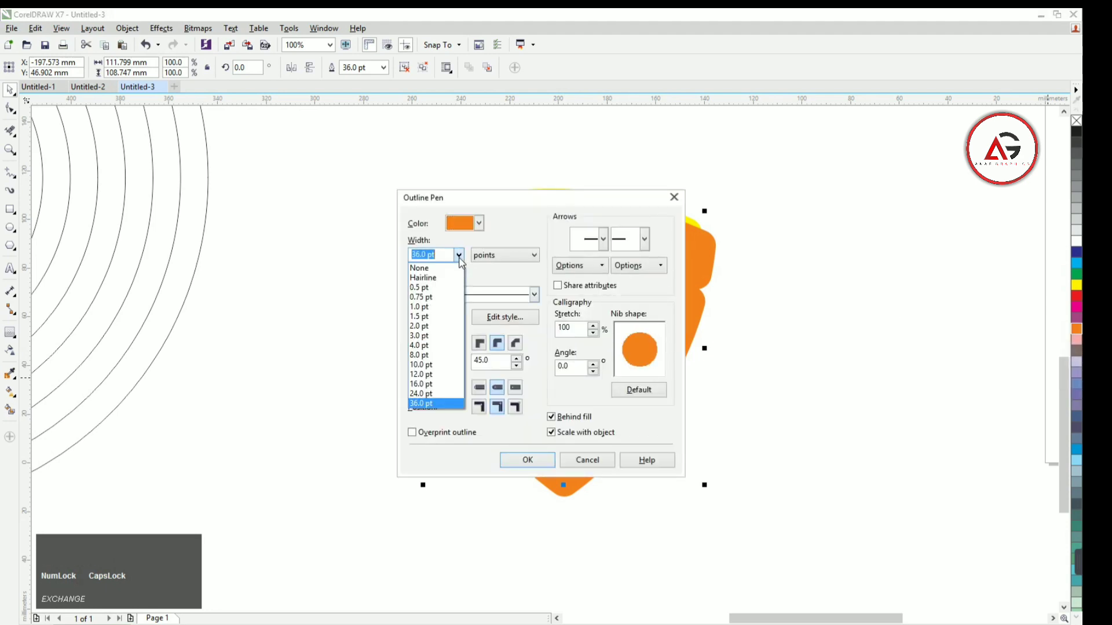
pyautogui.click(445, 254)
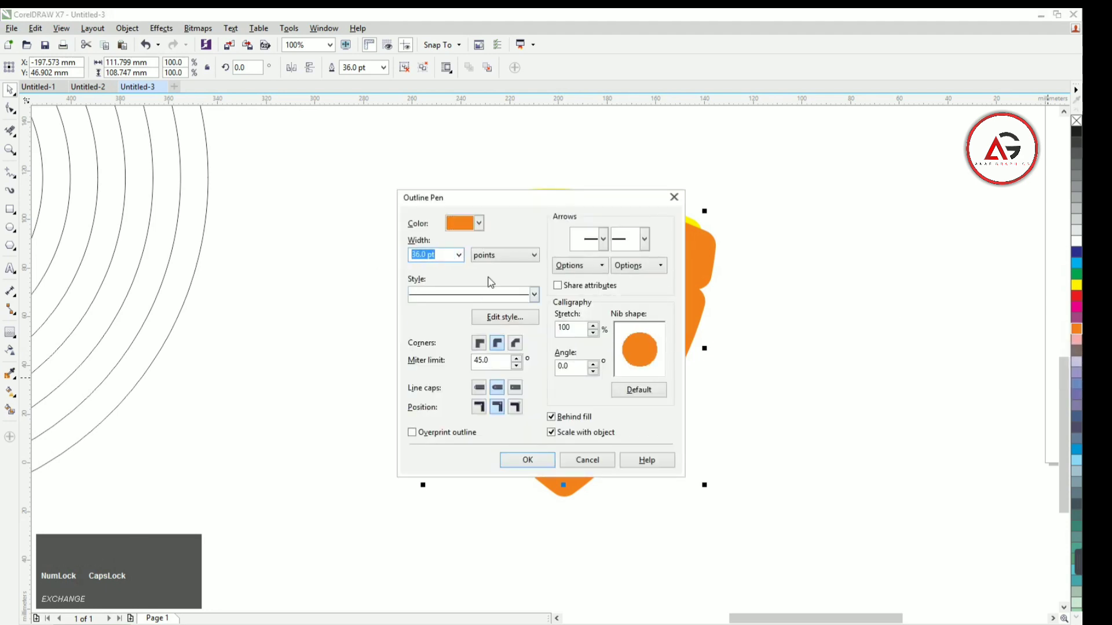
pyautogui.write('80')
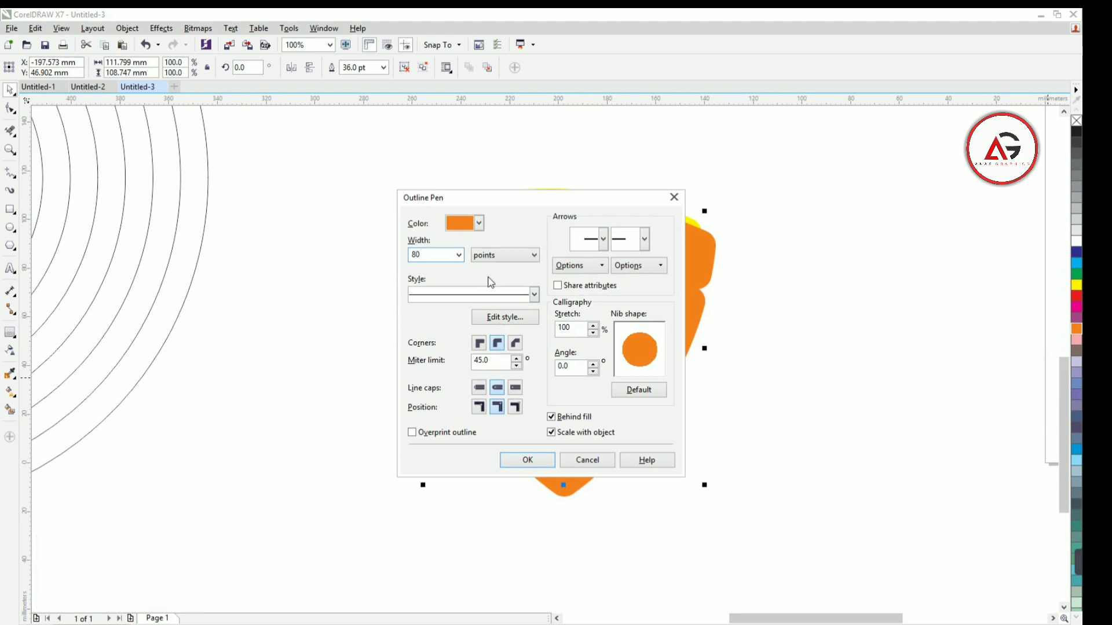
pyautogui.press('Return')
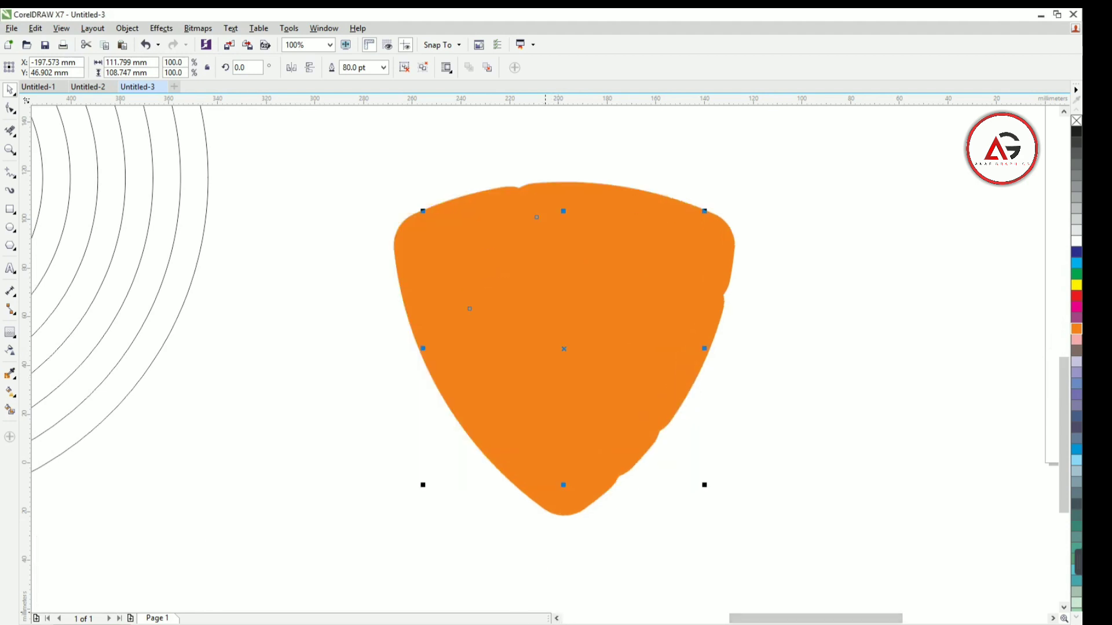
# - Move the orange copy behind the gray letters and the yellow shape, and align all three to a common center
pyautogui.hotkey('alt', 'F1')
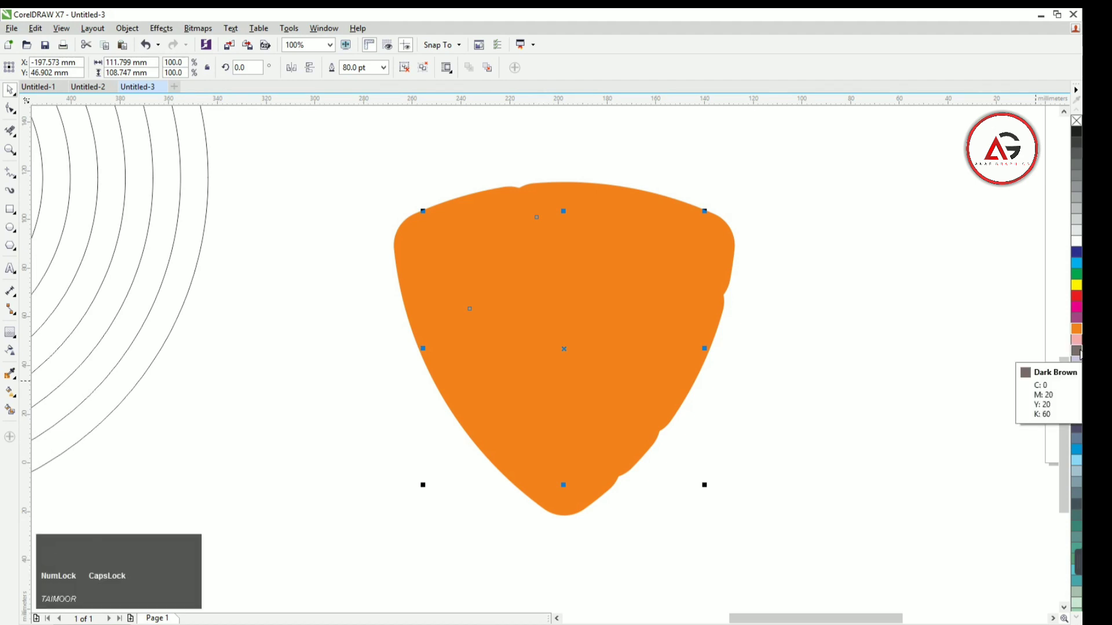
pyautogui.hotkey('ctrl', 'pagedown')
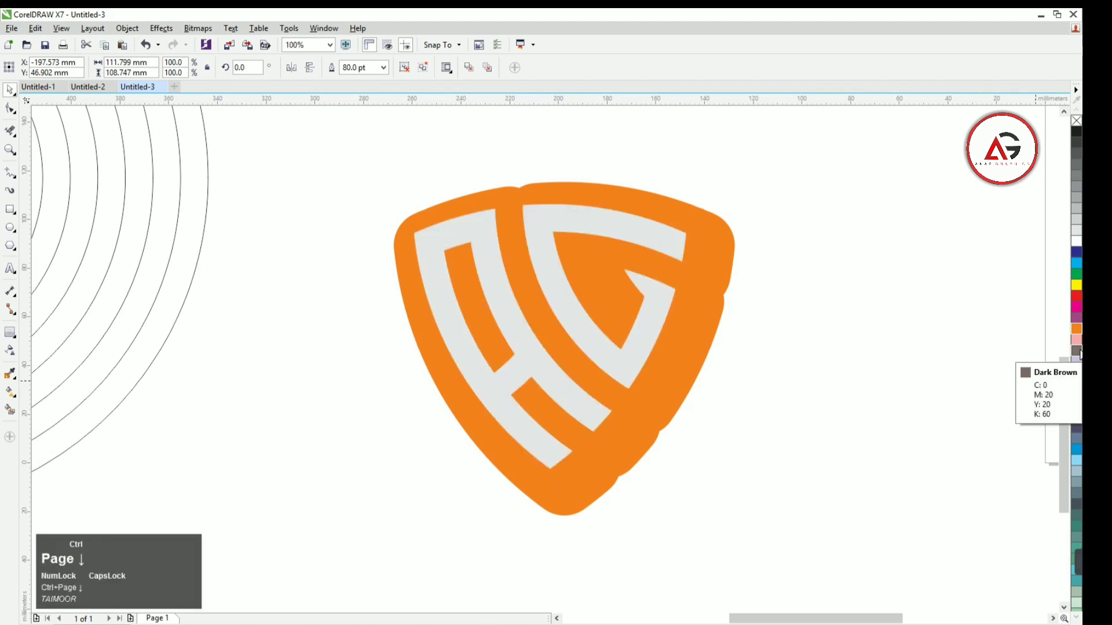
pyautogui.hotkey('ctrl', 'pagedown')
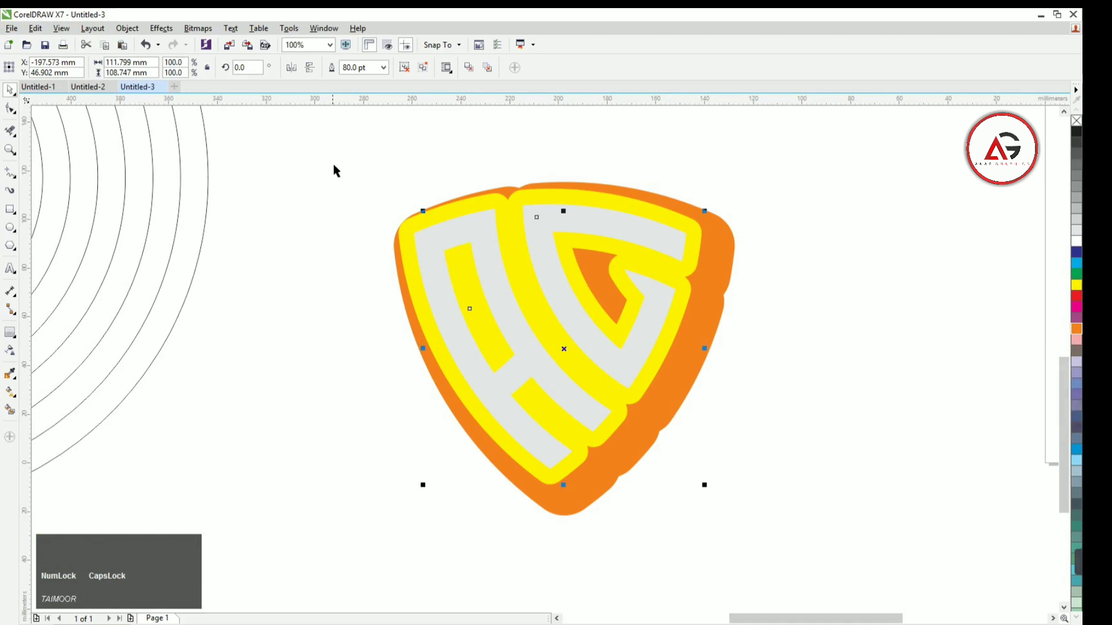
pyautogui.moveTo(336, 153); pyautogui.dragTo(838, 607)
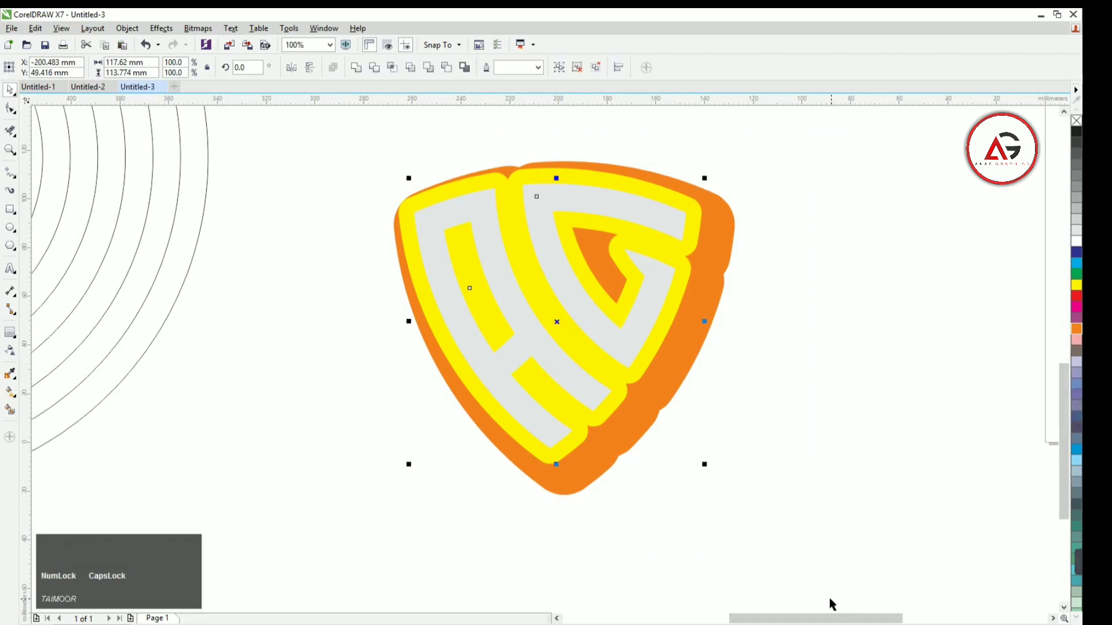
pyautogui.press('e')
pyautogui.press('c')
pyautogui.click(806, 301)
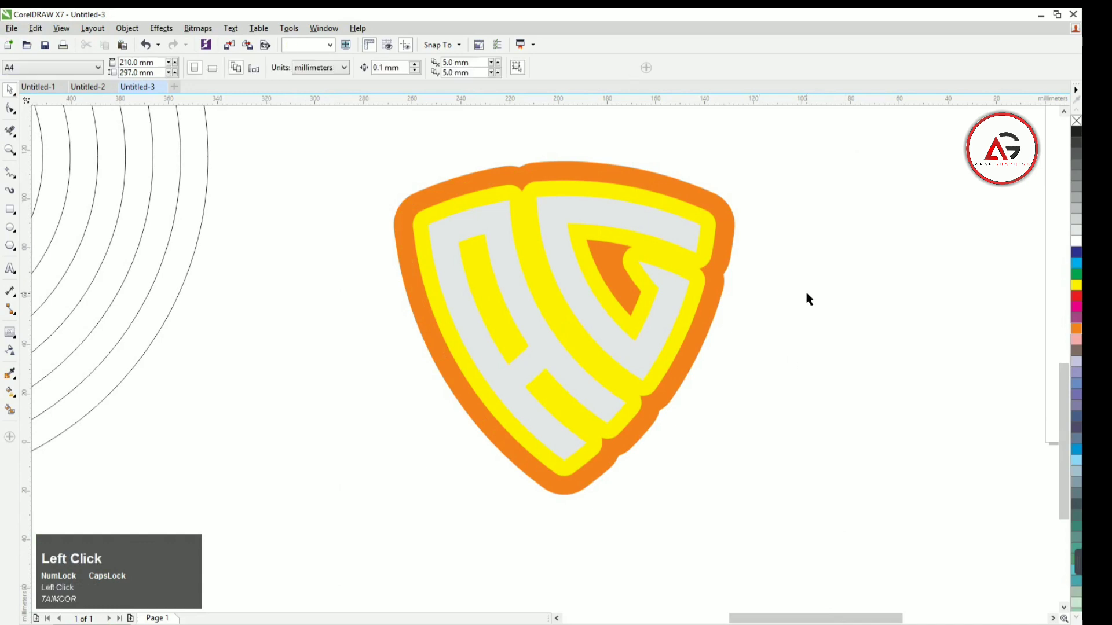
# - Fill the light gray AG letters on top with white
pyautogui.click(676, 288)
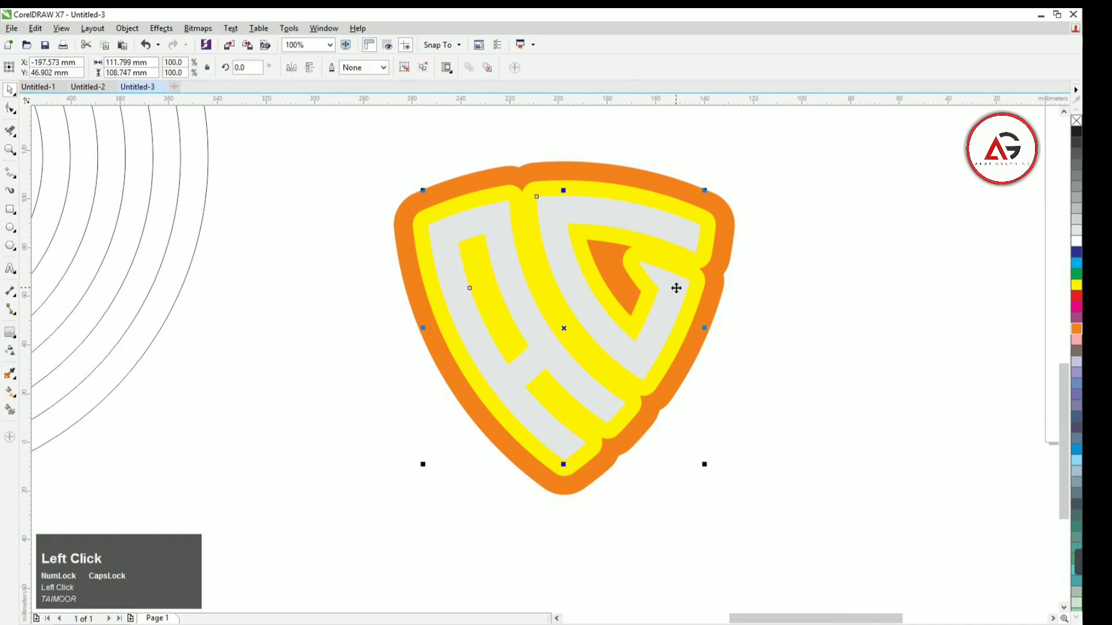
pyautogui.click(1076, 242)
pyautogui.press('Escape')
# - Swap the border colors, making the outer 80 pt shape yellow and the inner 36 pt shape orange
pyautogui.click(727, 243)
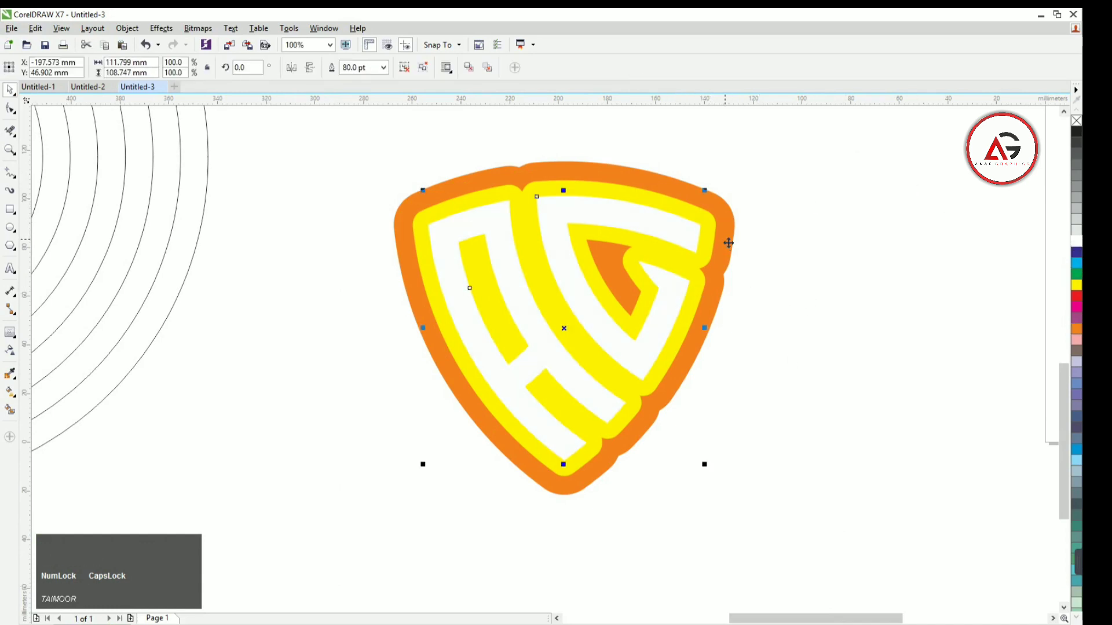
pyautogui.click(1076, 285)
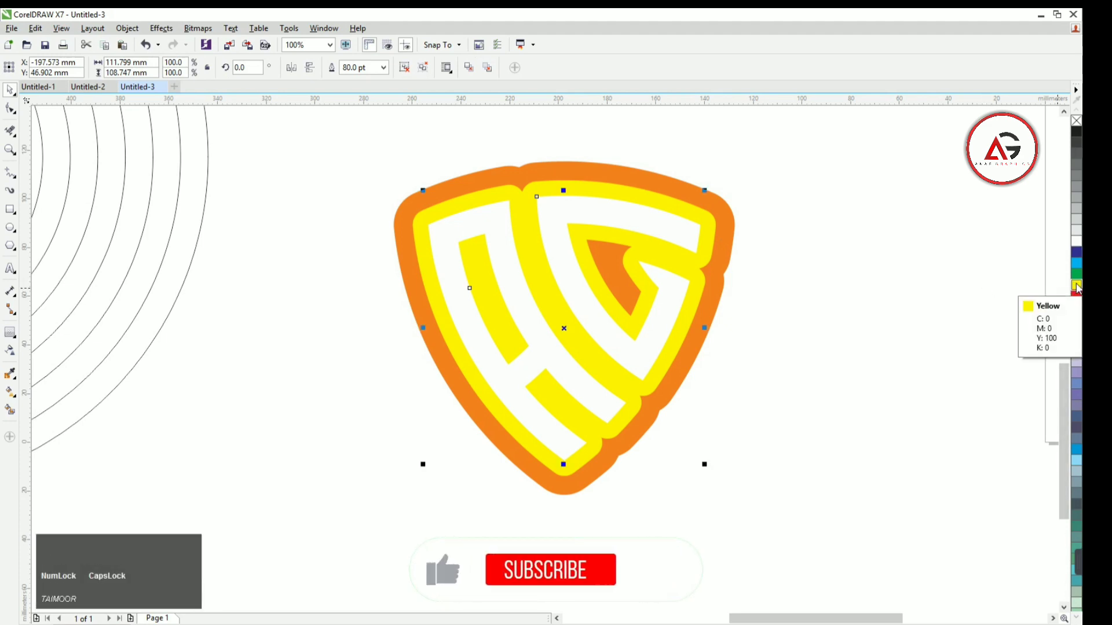
pyautogui.click(1076, 285)
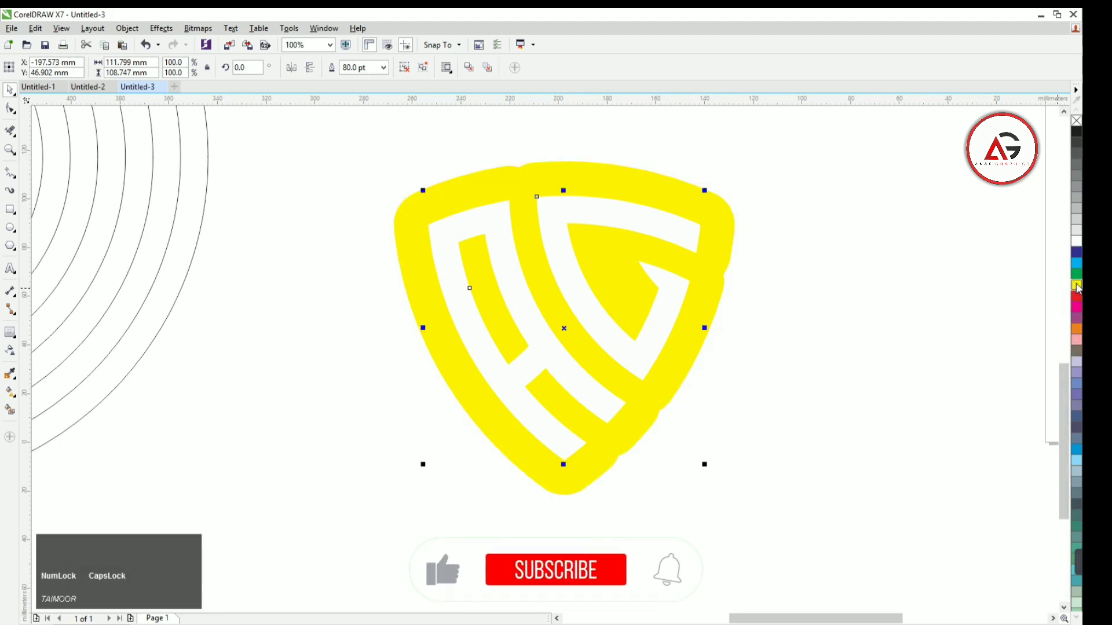
pyautogui.click(699, 256)
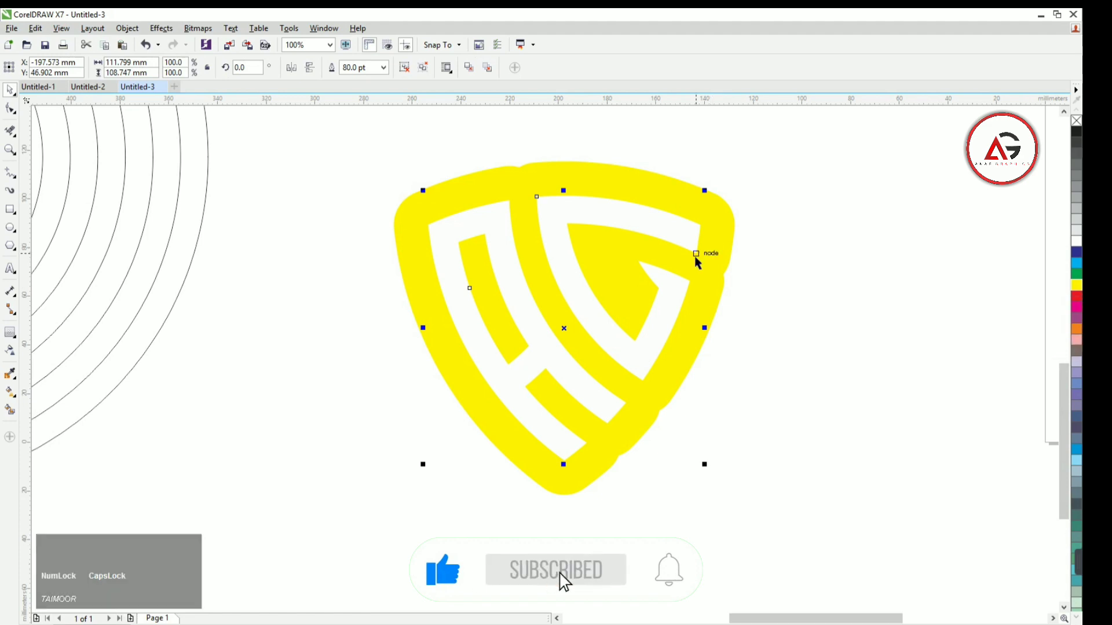
pyautogui.click(1076, 329)
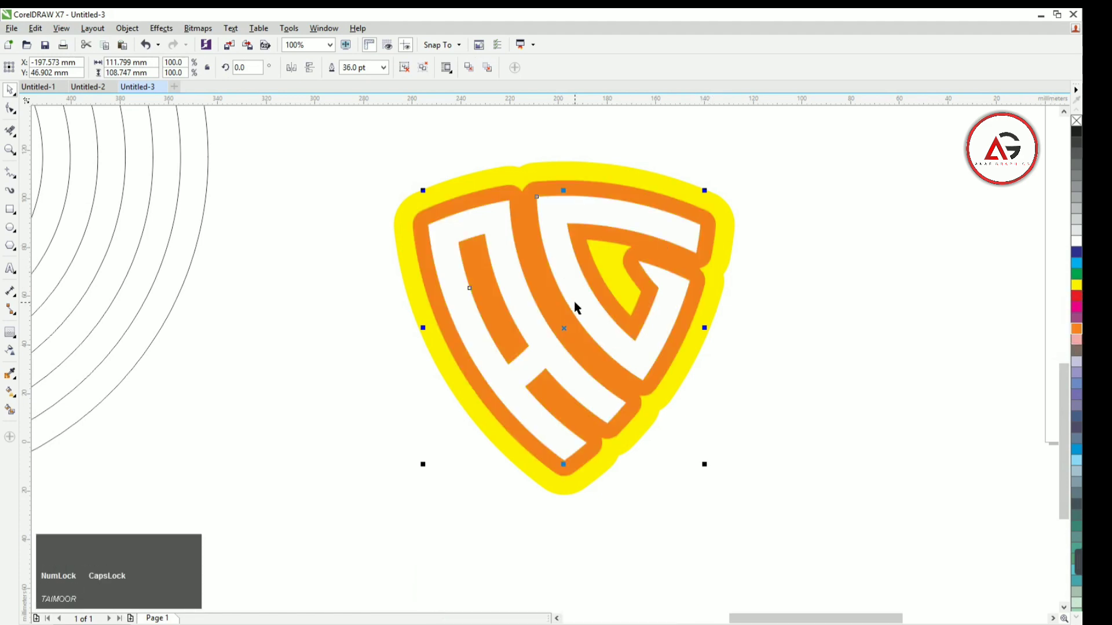
pyautogui.click(577, 300)
pyautogui.click(662, 161)
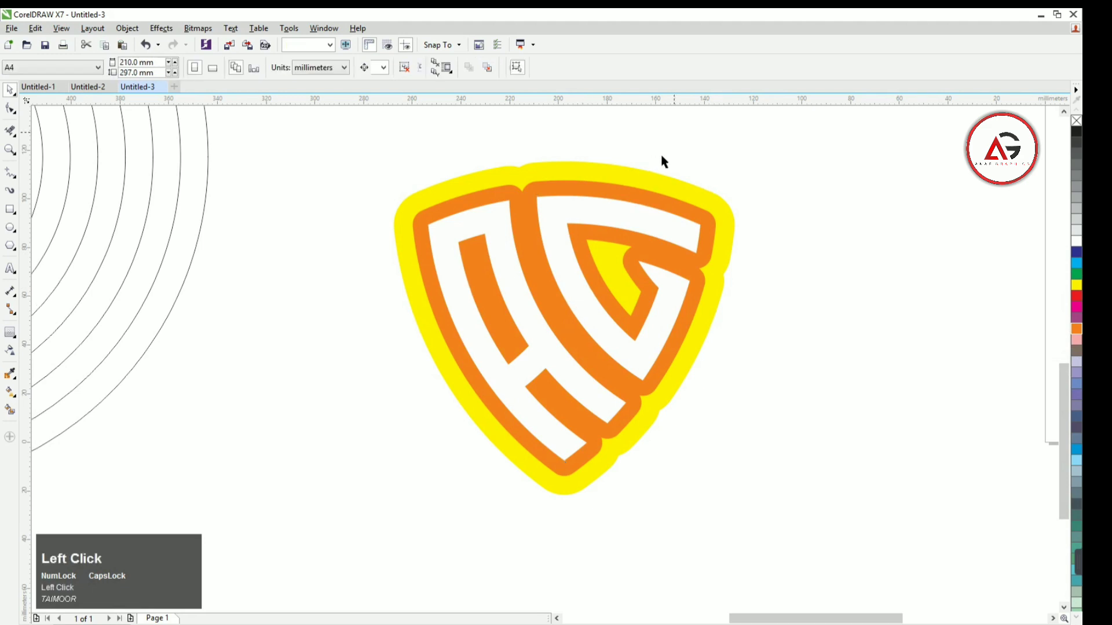
# - Add a drop shadow to the orange 36 pt shape, running straight down from its top edge to its bottom tip
pyautogui.click(607, 191)
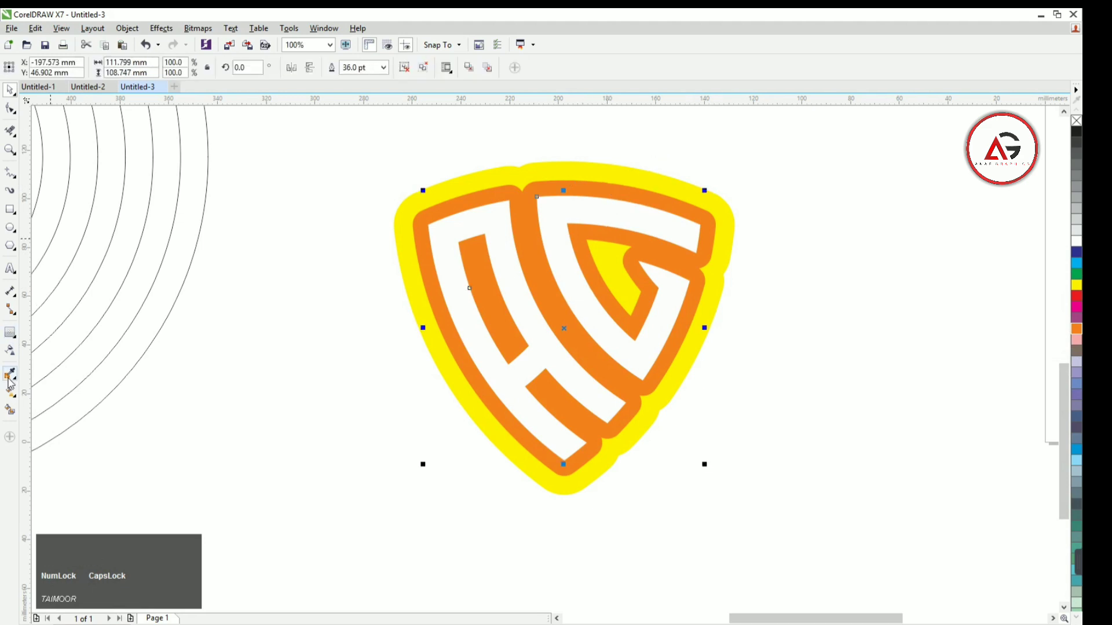
pyautogui.click(14, 342)
pyautogui.click(60, 328)
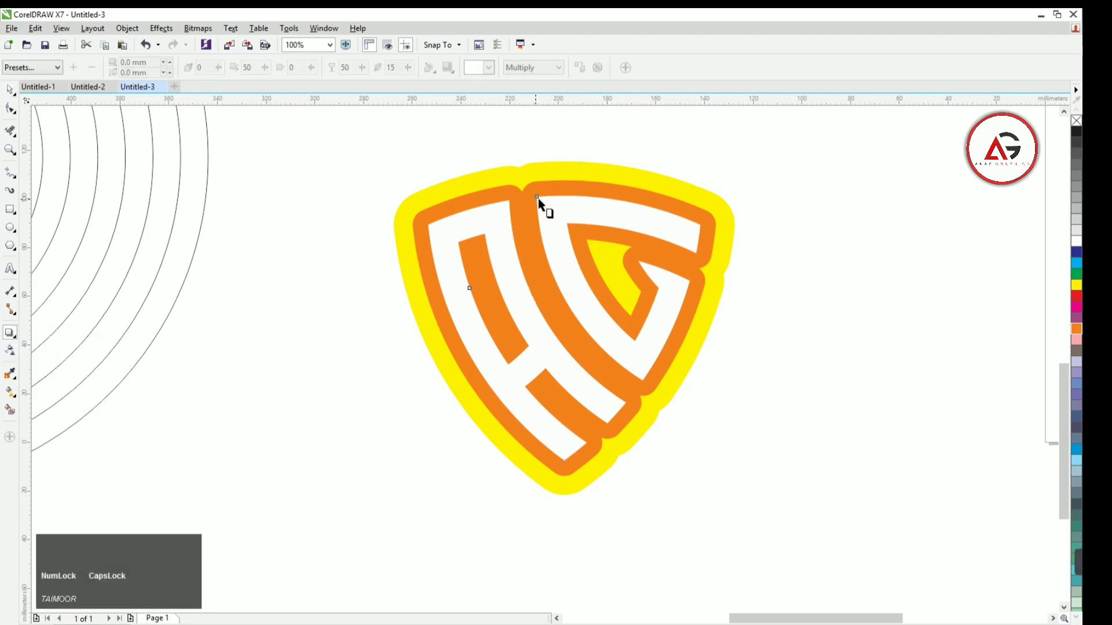
pyautogui.moveTo(536, 199); pyautogui.dragTo(566, 477)
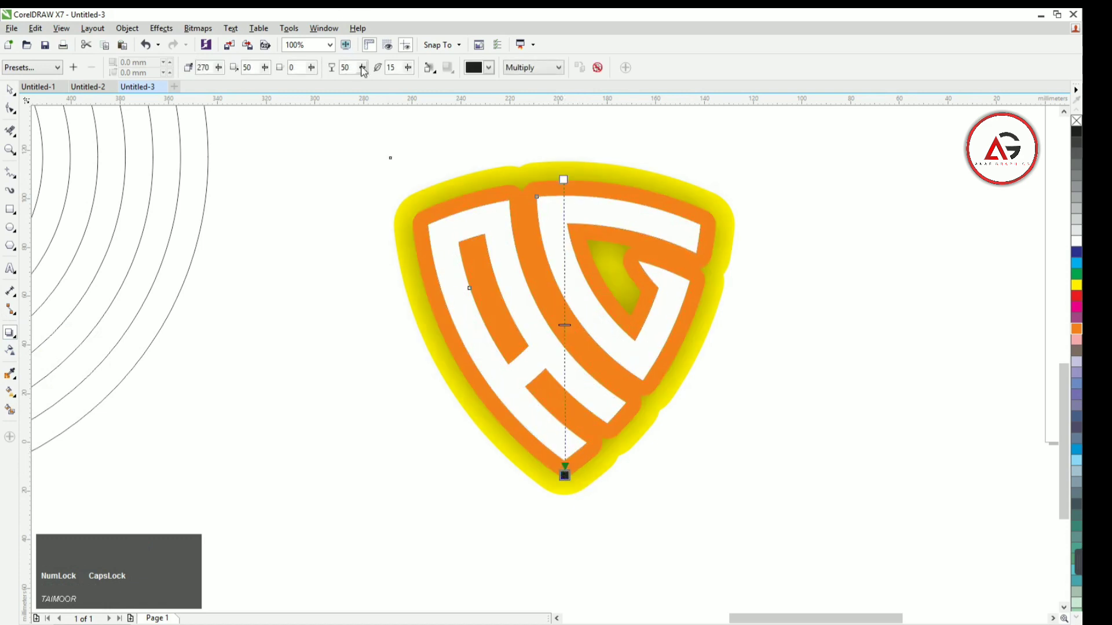
# - Set the orange shape's drop shadow opacity to 100 and its feathering to 4
pyautogui.click(363, 70)
pyautogui.moveTo(362, 86); pyautogui.dragTo(399, 79)
pyautogui.click(409, 68)
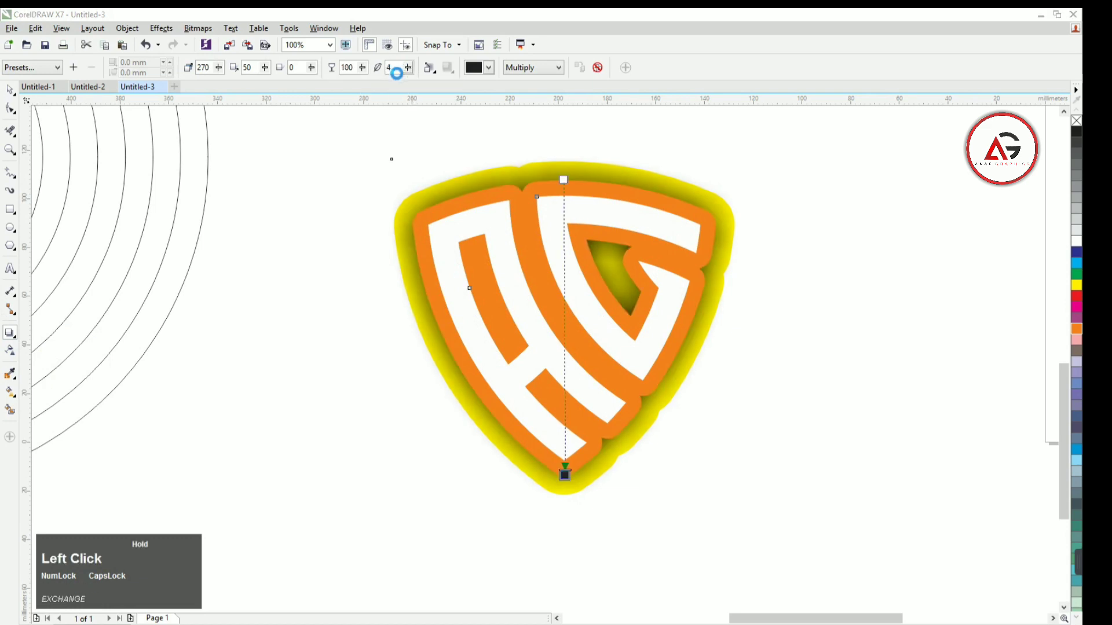
pyautogui.click(467, 247)
pyautogui.click(467, 242)
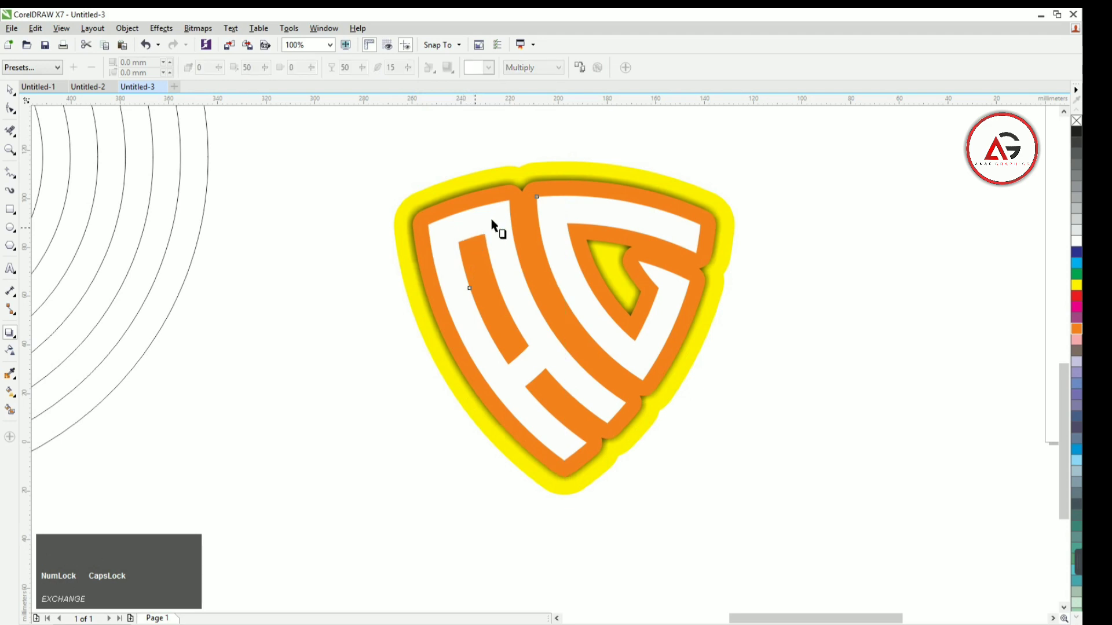
# - Add a drop shadow to the white AG letters, running straight down to their bottom tip, with opacity 100 and feathering 2
pyautogui.moveTo(512, 206); pyautogui.dragTo(566, 455)
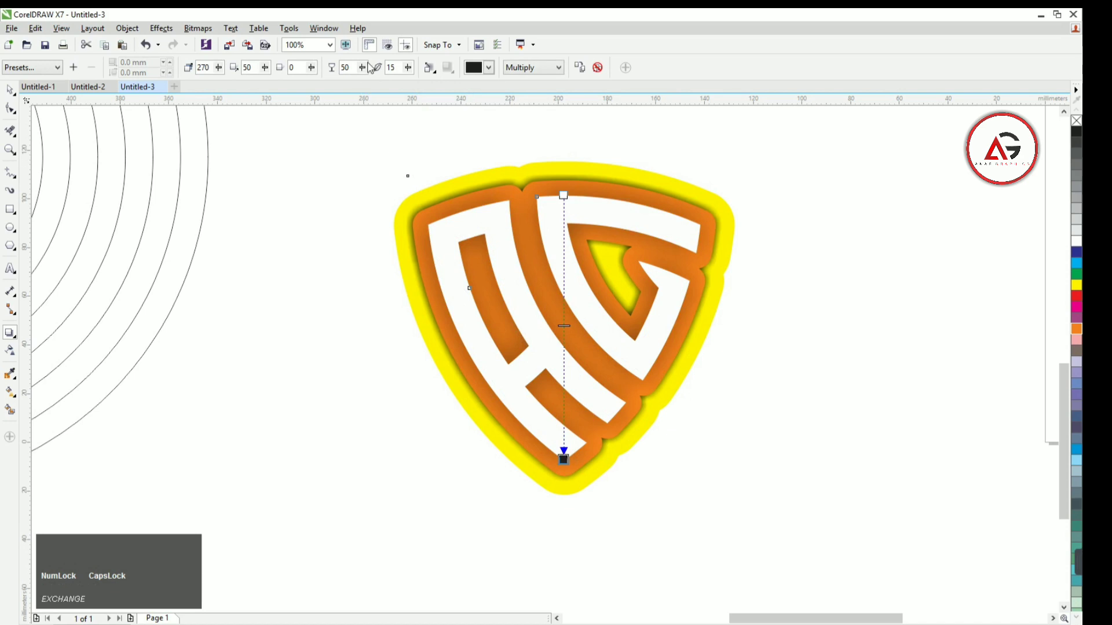
pyautogui.click(363, 68)
pyautogui.moveTo(364, 83); pyautogui.dragTo(439, 95)
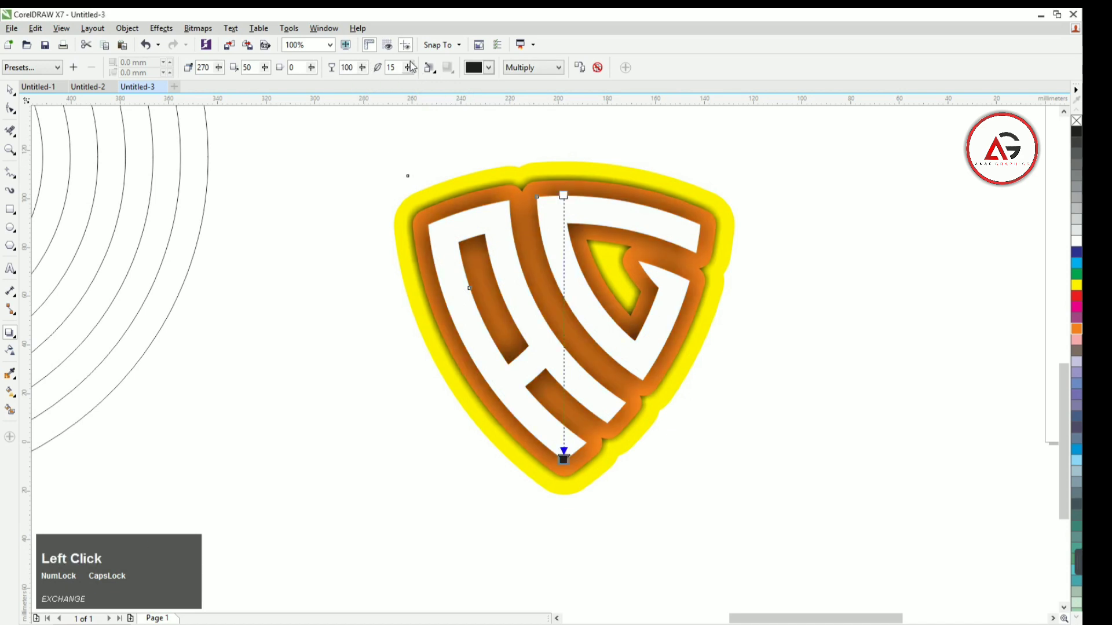
pyautogui.click(409, 66)
pyautogui.click(399, 68)
pyautogui.press('Return')
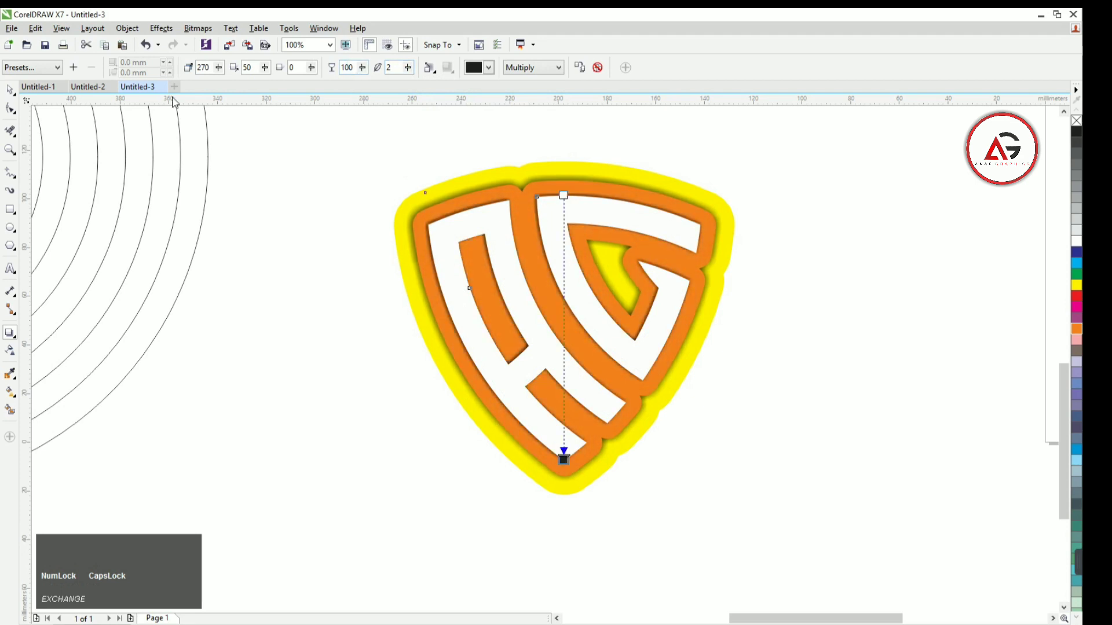
pyautogui.click(10, 90)
pyautogui.click(371, 181)
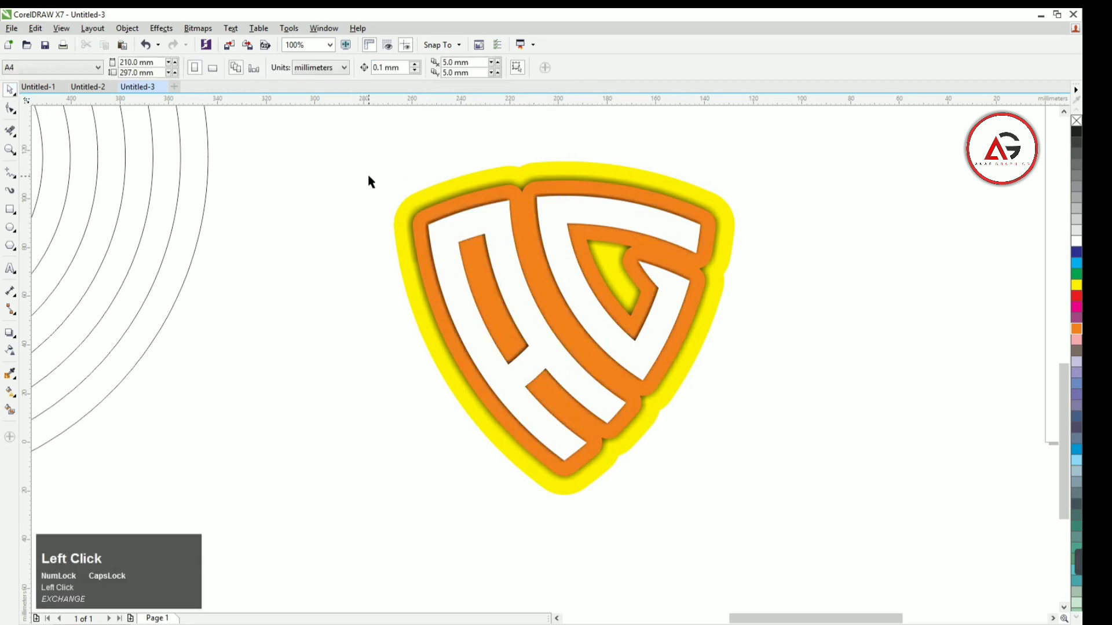
# - Examine the whole monogram up close, checking the white letters, orange and yellow borders and both drop shadows
pyautogui.moveTo(350, 128); pyautogui.dragTo(842, 602)
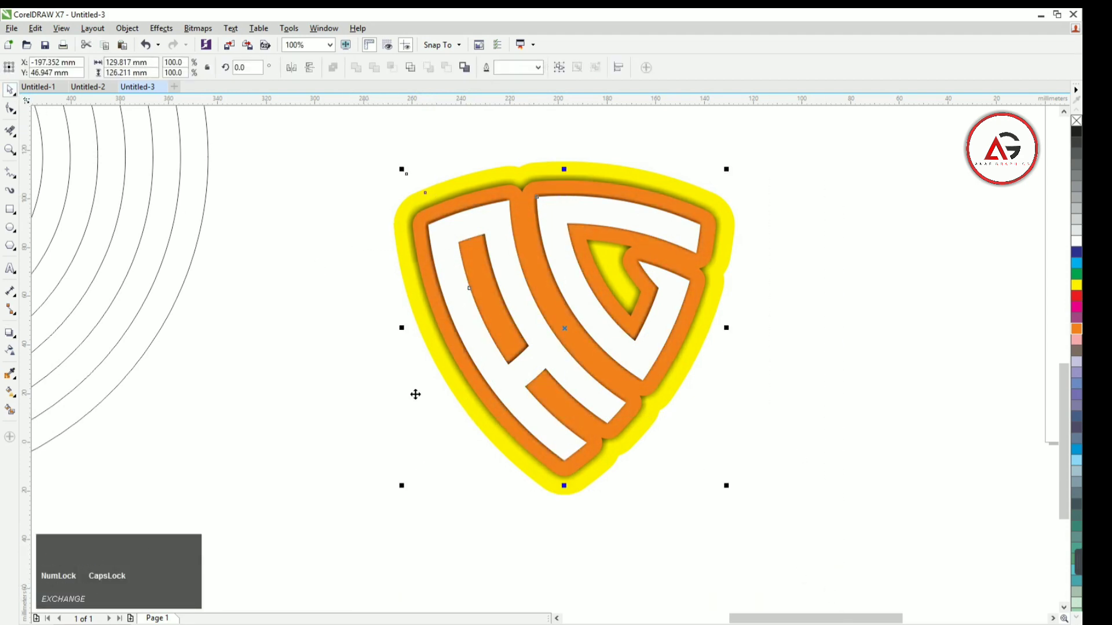
pyautogui.click(333, 259)
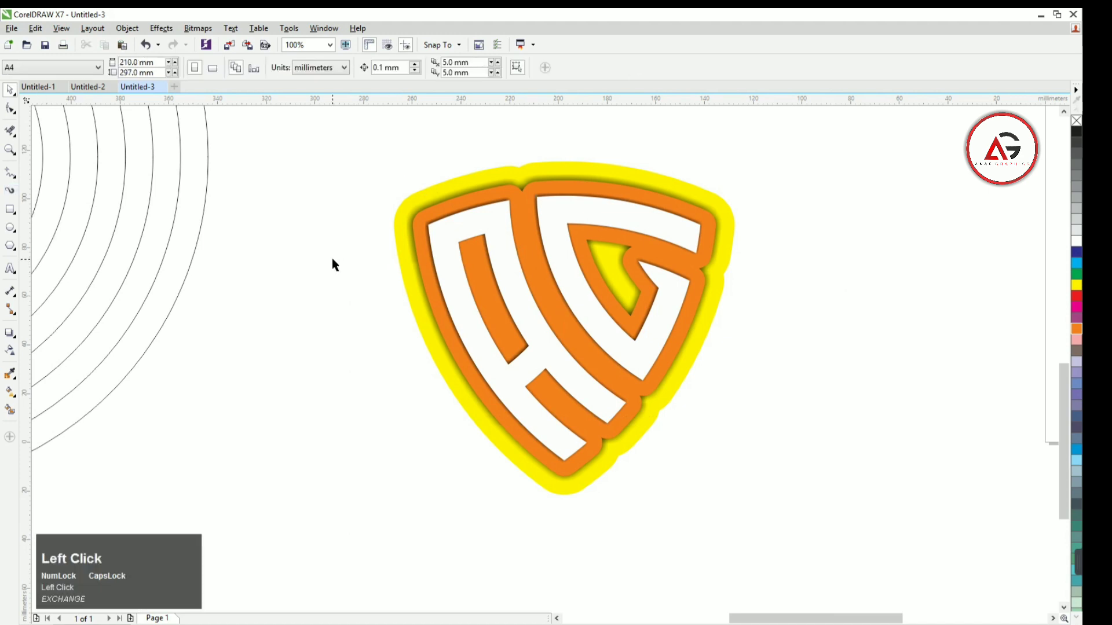
pyautogui.click(464, 288)
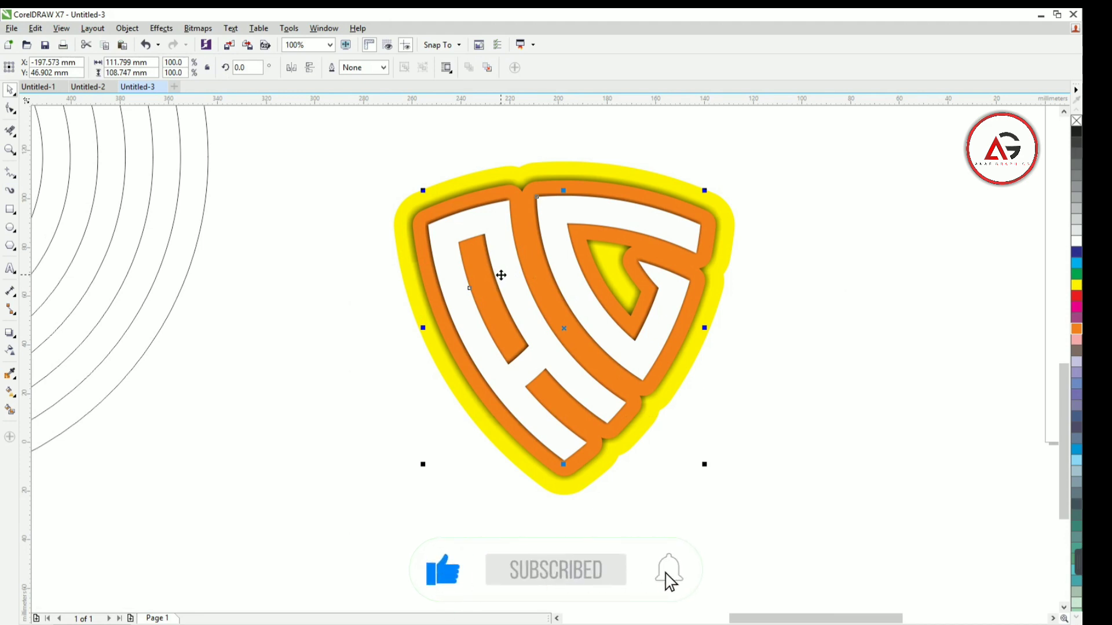
pyautogui.click(17, 154)
pyautogui.moveTo(336, 124); pyautogui.dragTo(765, 516)
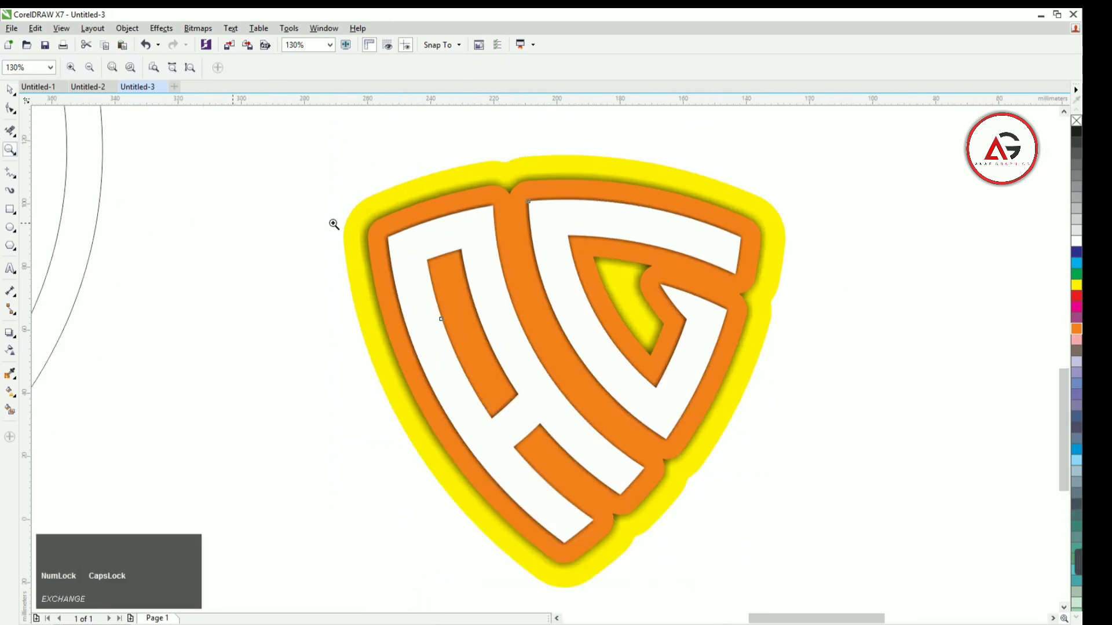
pyautogui.moveTo(288, 133); pyautogui.dragTo(808, 559)
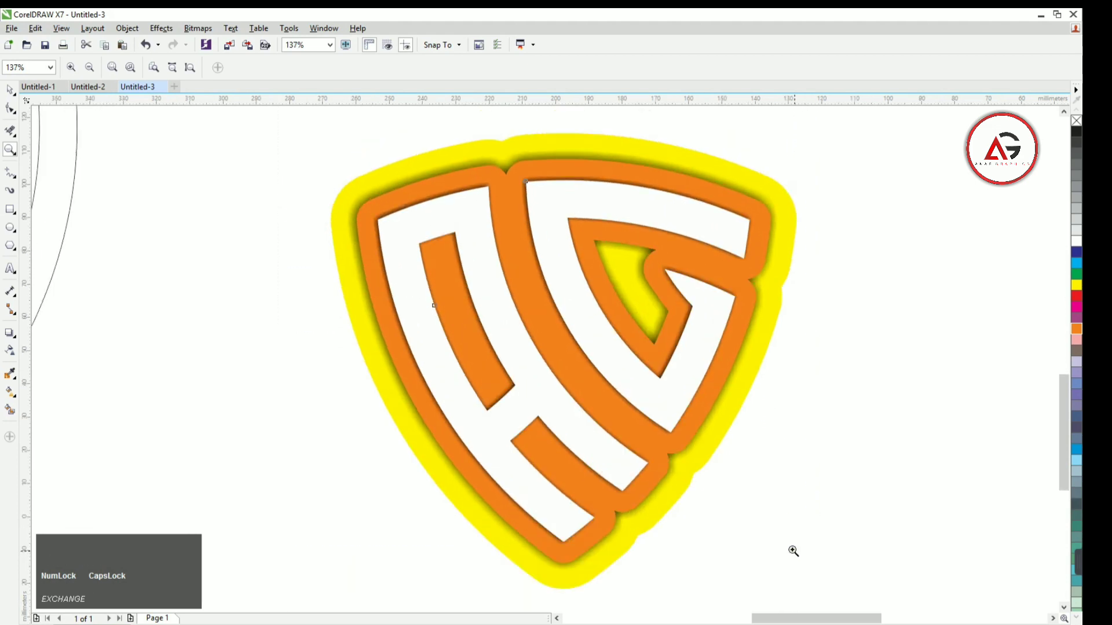
pyautogui.click(11, 91)
pyautogui.click(189, 204)
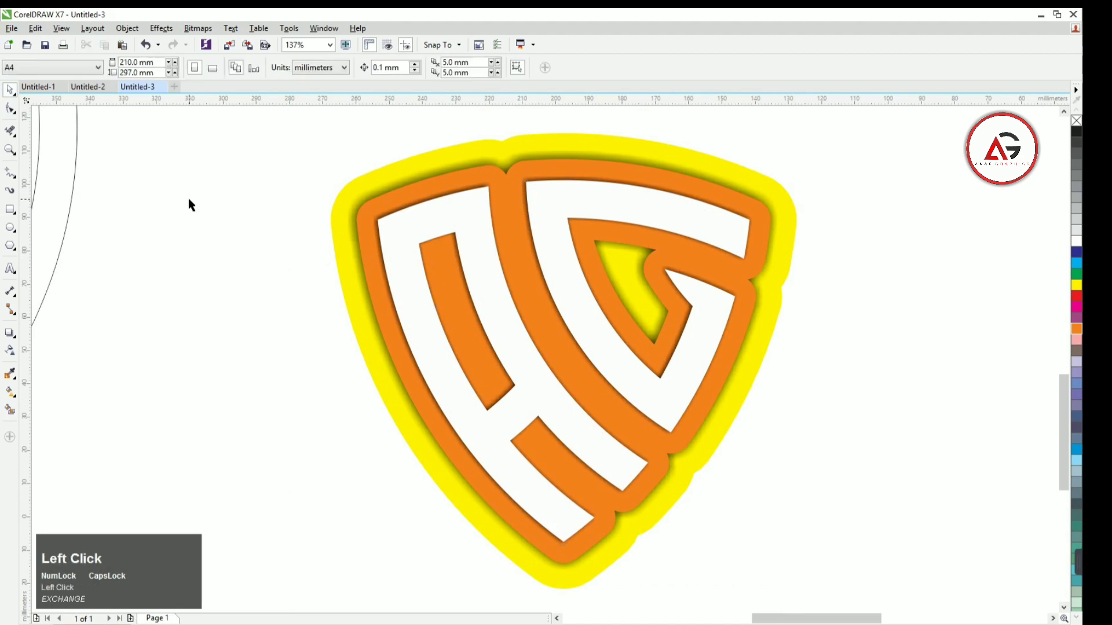